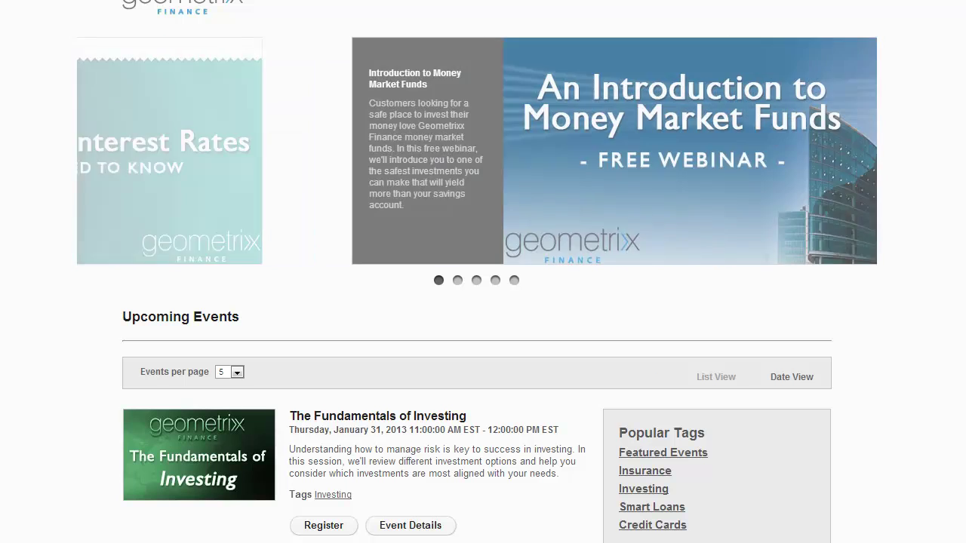
{"action": "scroll", "coordinate": [478, 271], "scroll_direction": "down", "scroll_amount": 1}
{"action": "scroll", "coordinate": [478, 272], "scroll_direction": "down", "scroll_amount": 5}
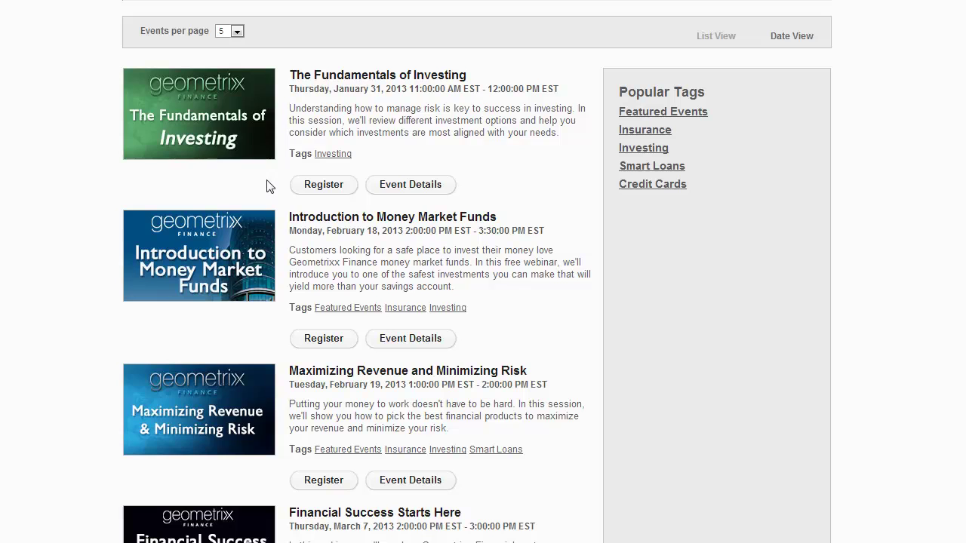
{"action": "left_click", "coordinate": [796, 42]}
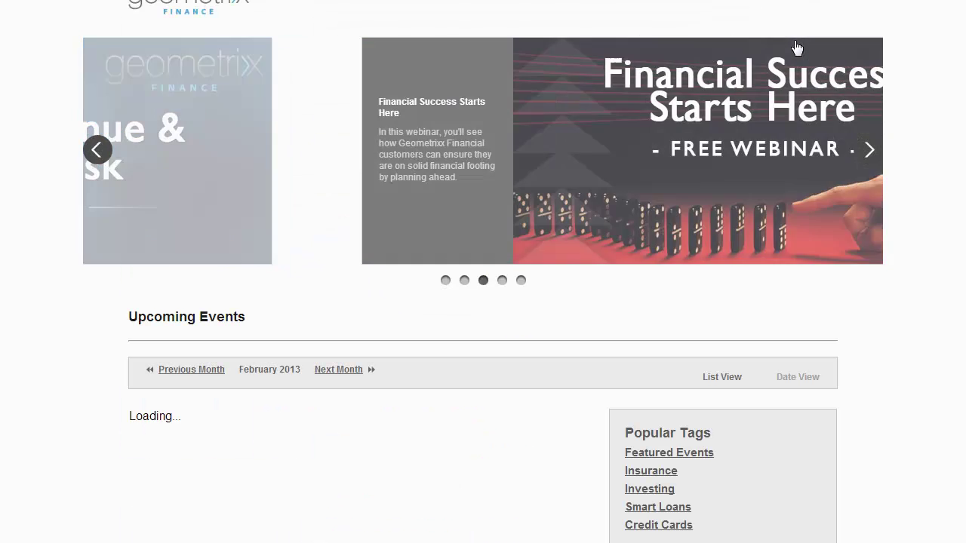
{"action": "scroll", "coordinate": [227, 245], "scroll_direction": "down", "scroll_amount": 3}
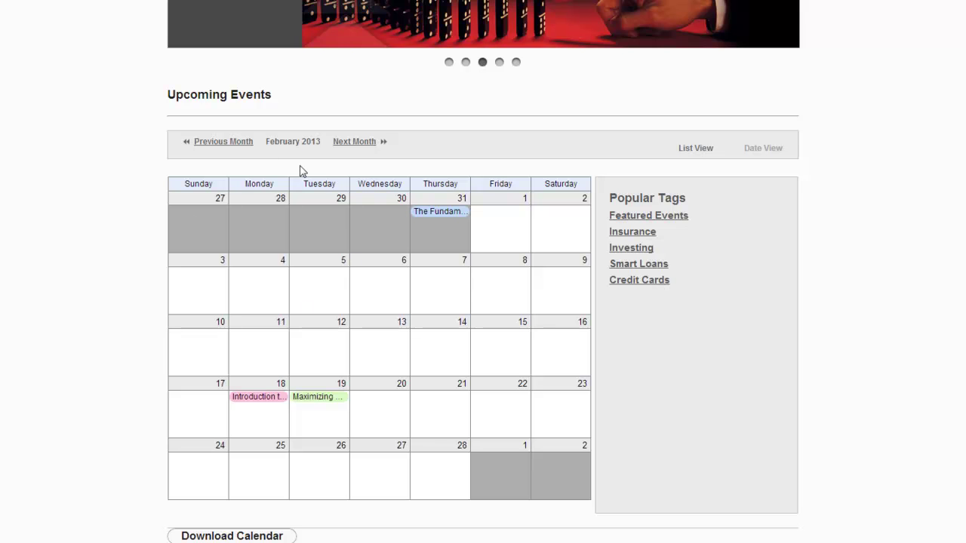
{"action": "left_click", "coordinate": [335, 143]}
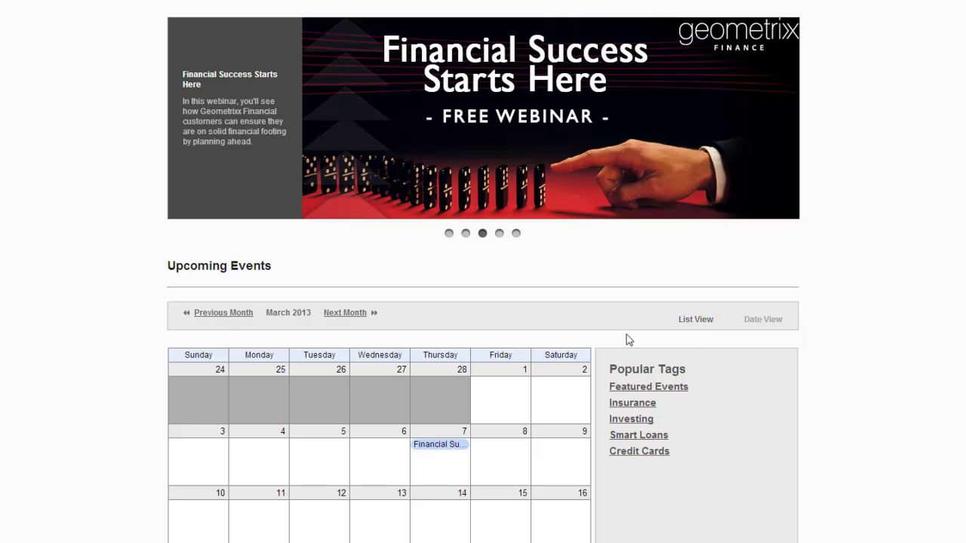
{"action": "left_click", "coordinate": [695, 320]}
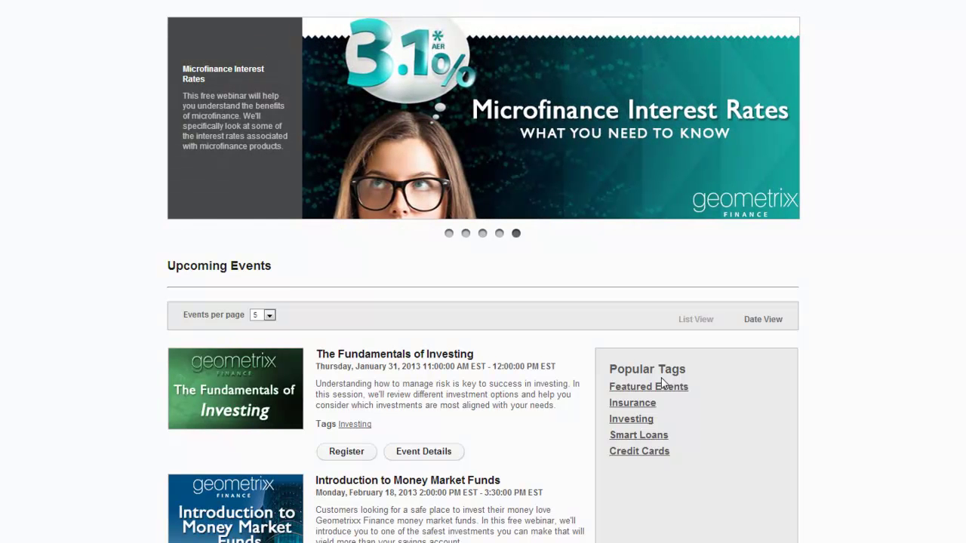
{"action": "mouse_move", "coordinate": [528, 191]}
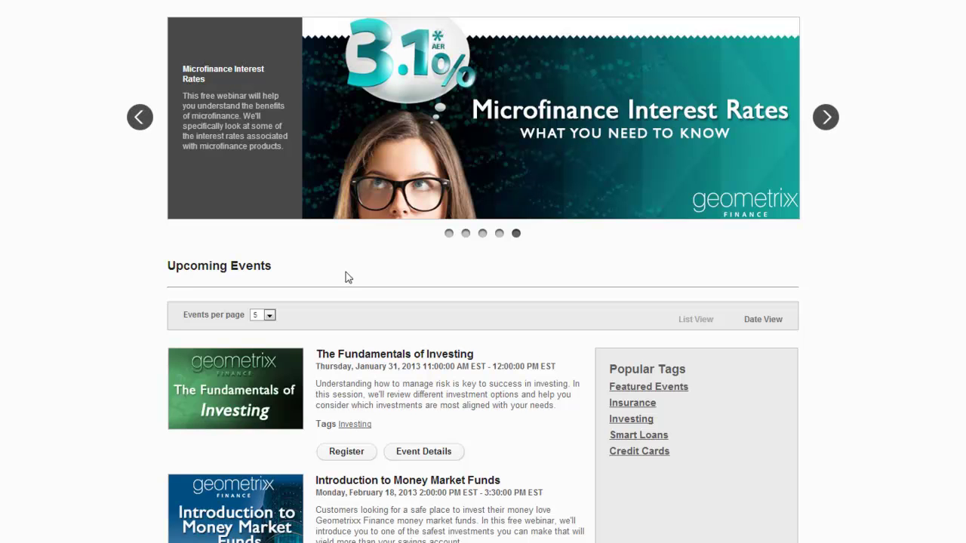
{"action": "left_click", "coordinate": [424, 452]}
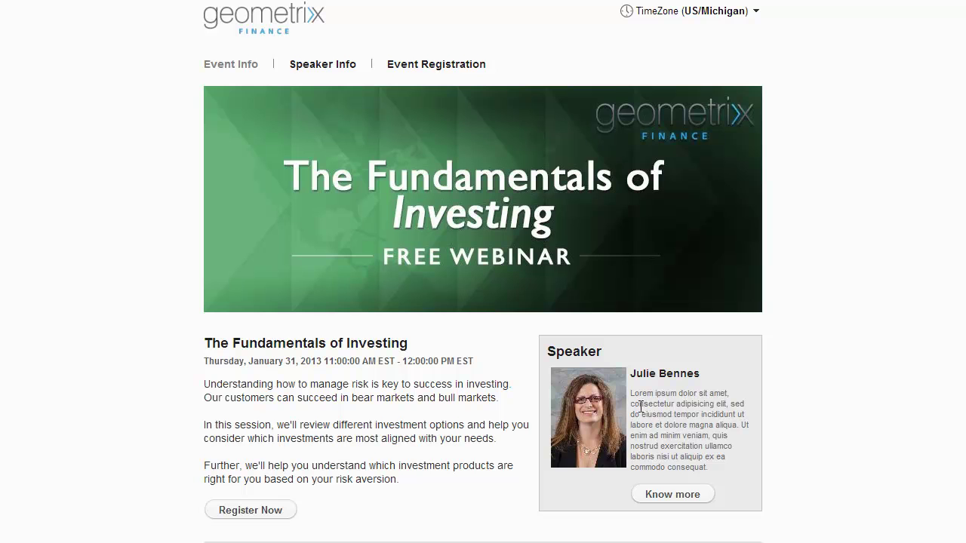
Step: Preview the speaker's Know more page and the Register Now page for The Fundamentals of Investing
{"action": "left_click", "coordinate": [669, 496]}
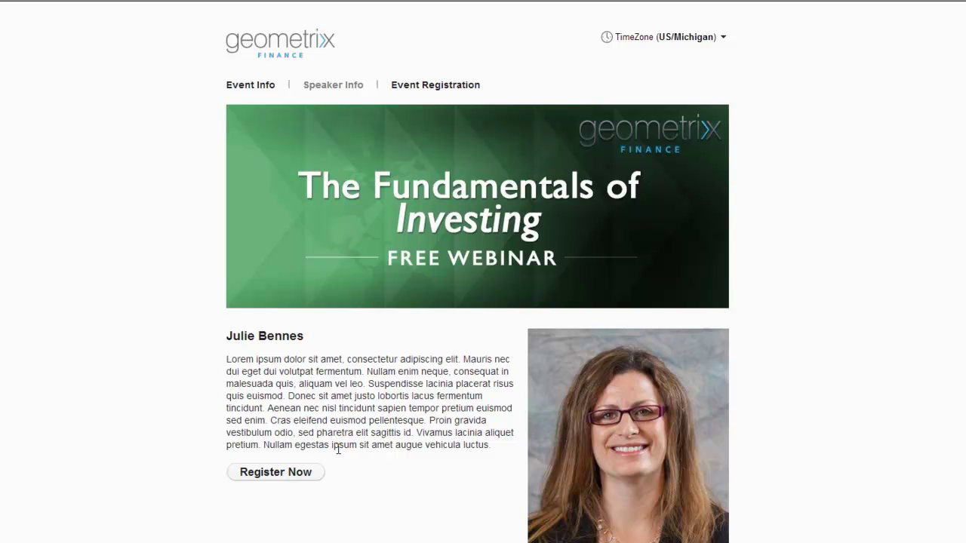
{"action": "left_click", "coordinate": [298, 479]}
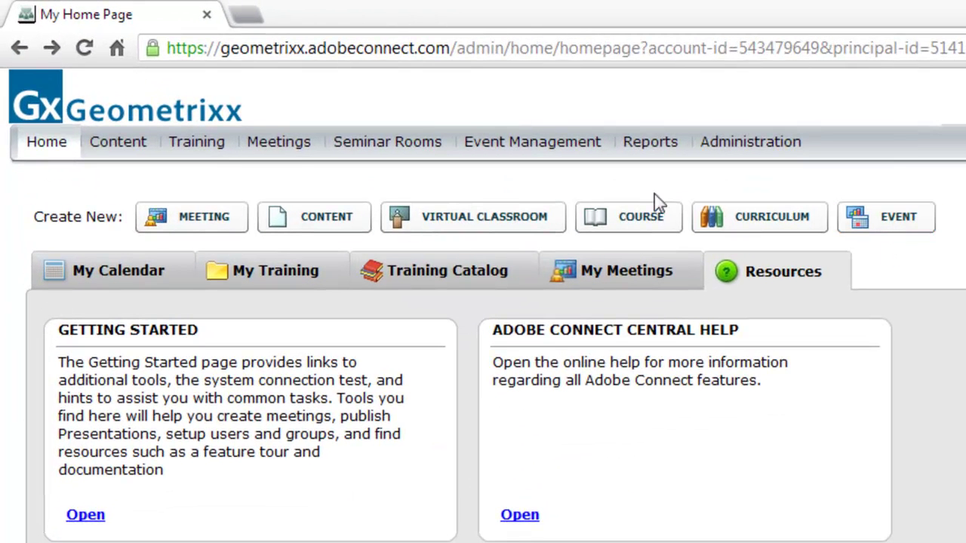
Step: Start a new event from the Event Management event list and view the template choices
{"action": "left_click", "coordinate": [573, 148]}
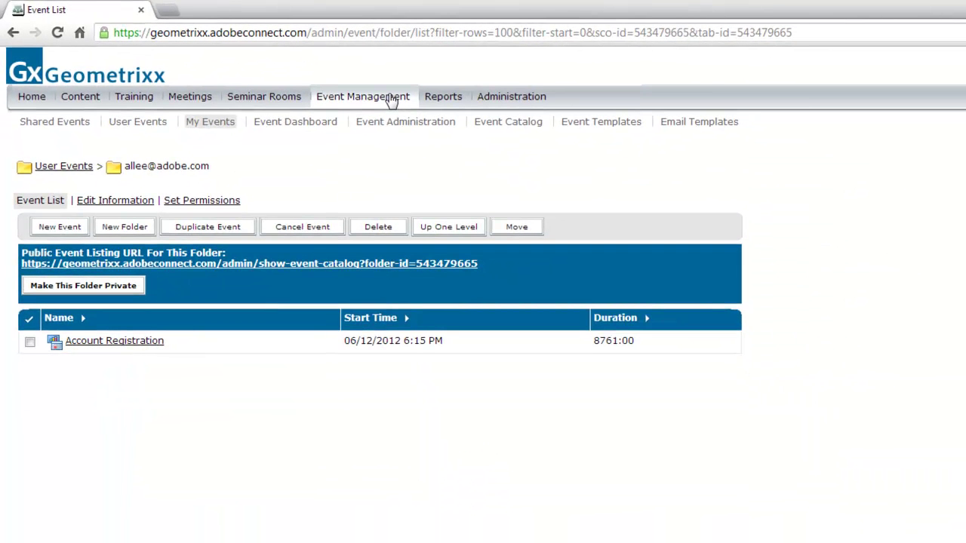
{"action": "left_click", "coordinate": [64, 235]}
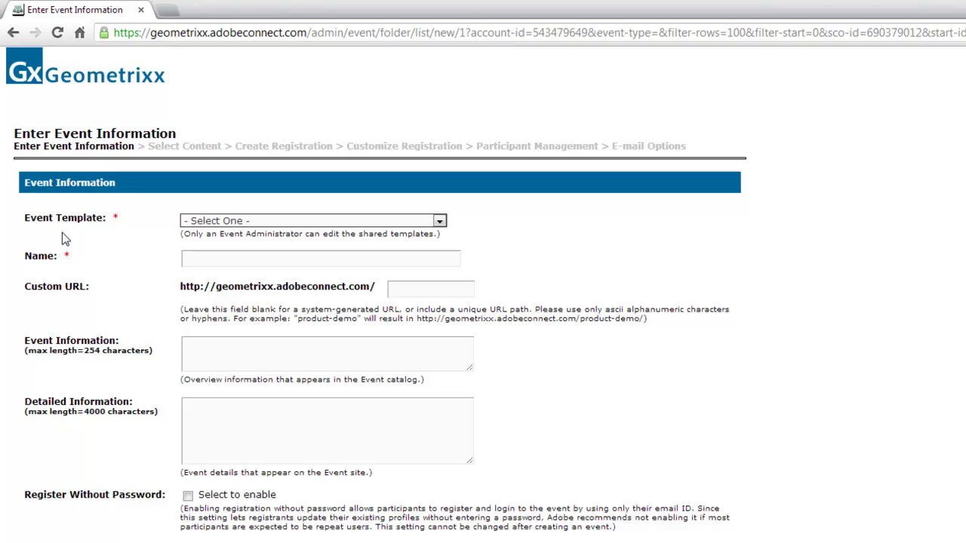
{"action": "left_click", "coordinate": [220, 222]}
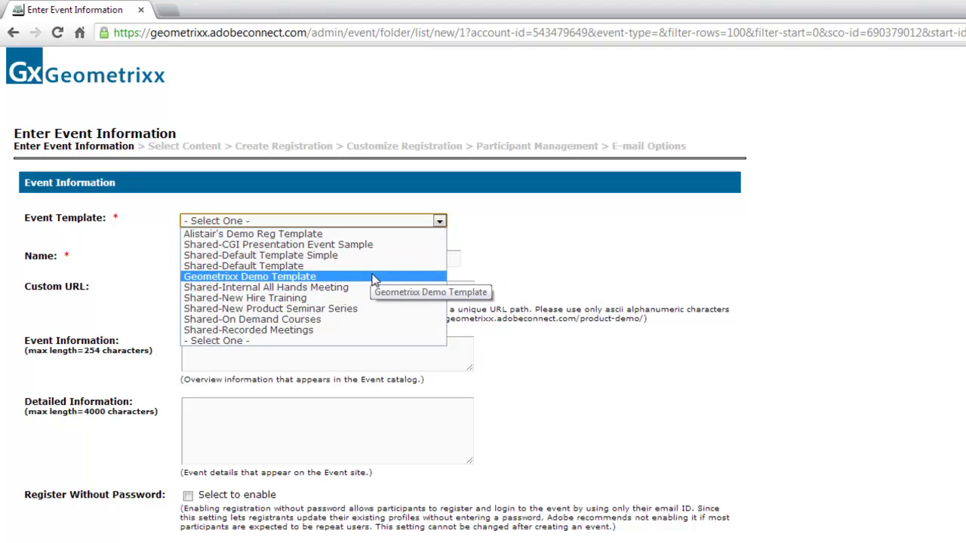
Step: Choose Shared-Default Template for the event and step through the name, URL and information fields
{"action": "left_click", "coordinate": [318, 267]}
{"action": "left_click", "coordinate": [242, 260]}
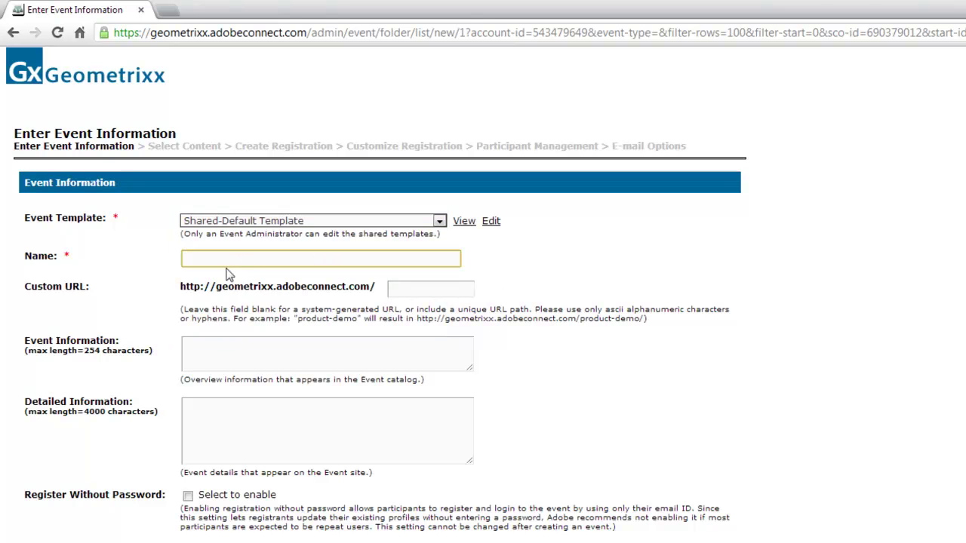
{"action": "left_click", "coordinate": [400, 292]}
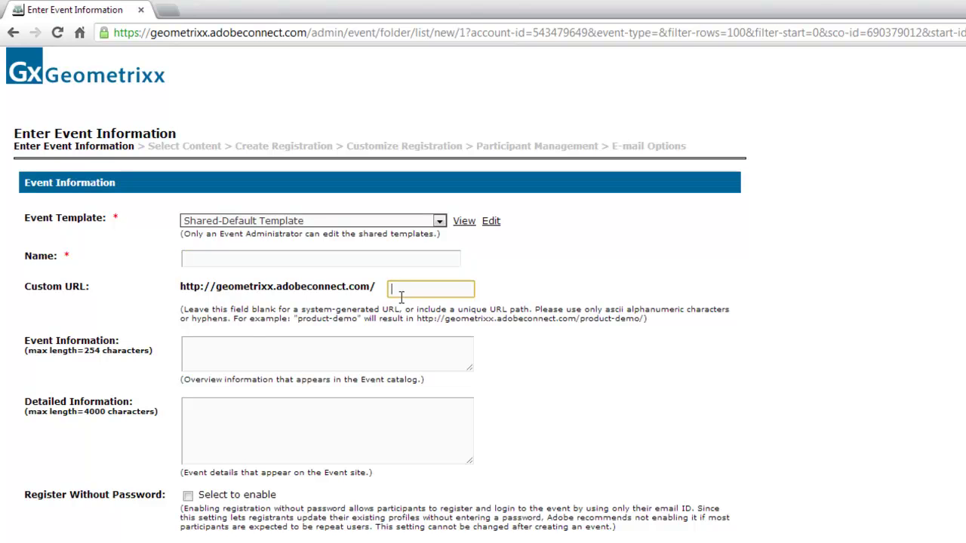
{"action": "left_click", "coordinate": [249, 339]}
{"action": "left_click", "coordinate": [268, 415]}
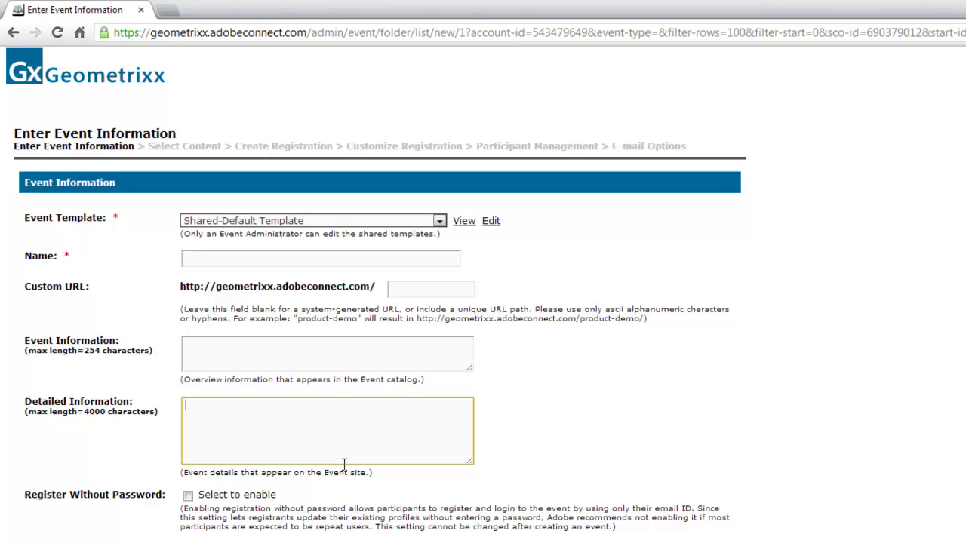
{"action": "left_click", "coordinate": [270, 357]}
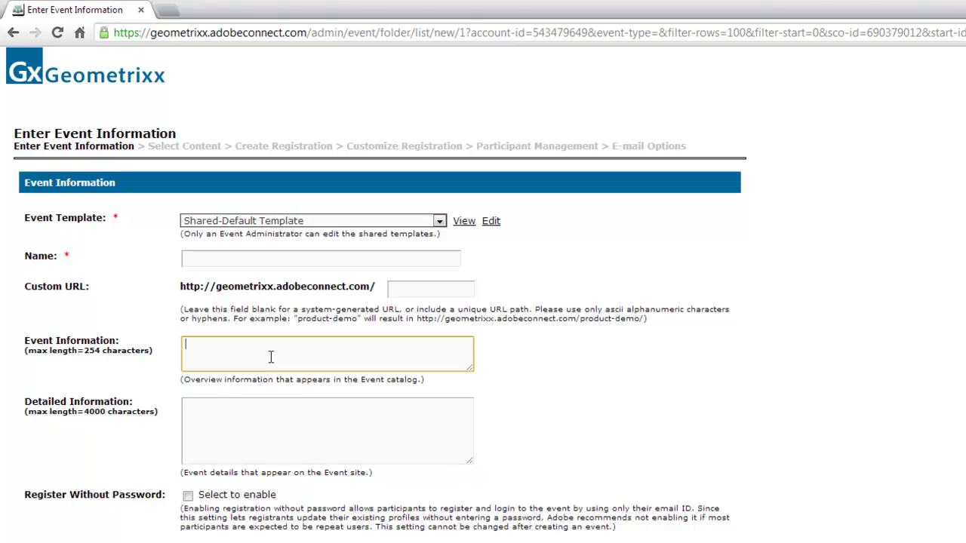
{"action": "left_click", "coordinate": [251, 408]}
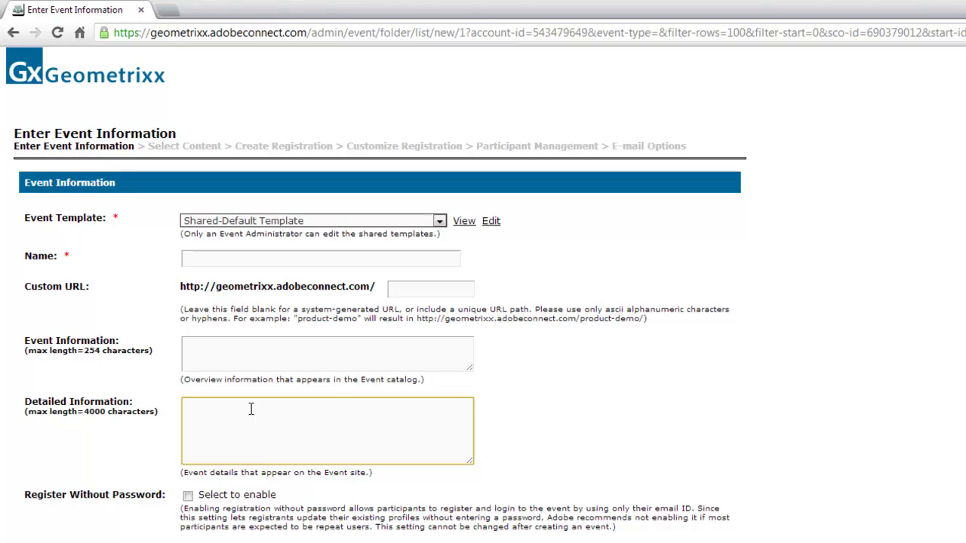
{"action": "scroll", "coordinate": [224, 243], "scroll_direction": "down", "scroll_amount": 3}
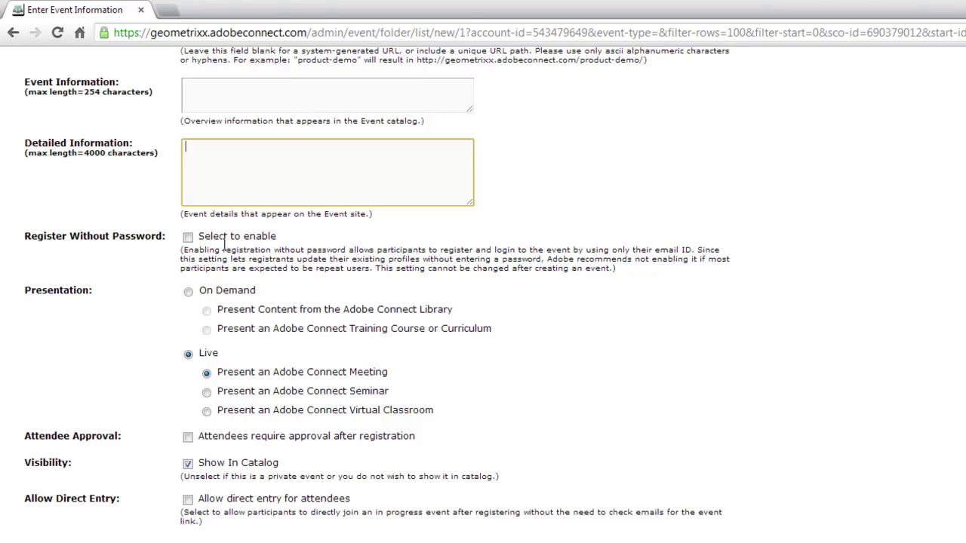
Step: Try the On Demand training option, then set the event back to a live Adobe Connect Meeting
{"action": "left_click_drag", "start_coordinate": [199, 236], "coordinate": [269, 239]}
{"action": "left_click", "coordinate": [306, 275]}
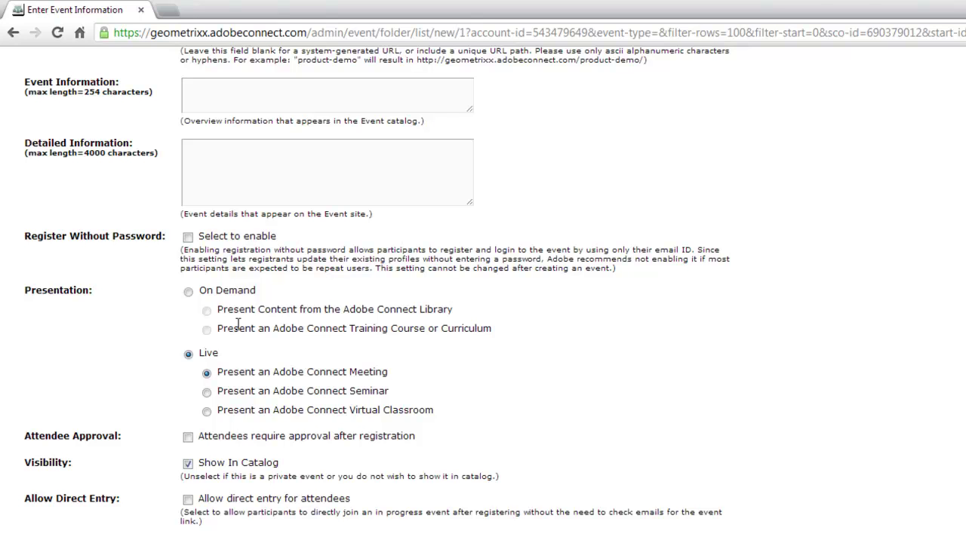
{"action": "left_click", "coordinate": [189, 292]}
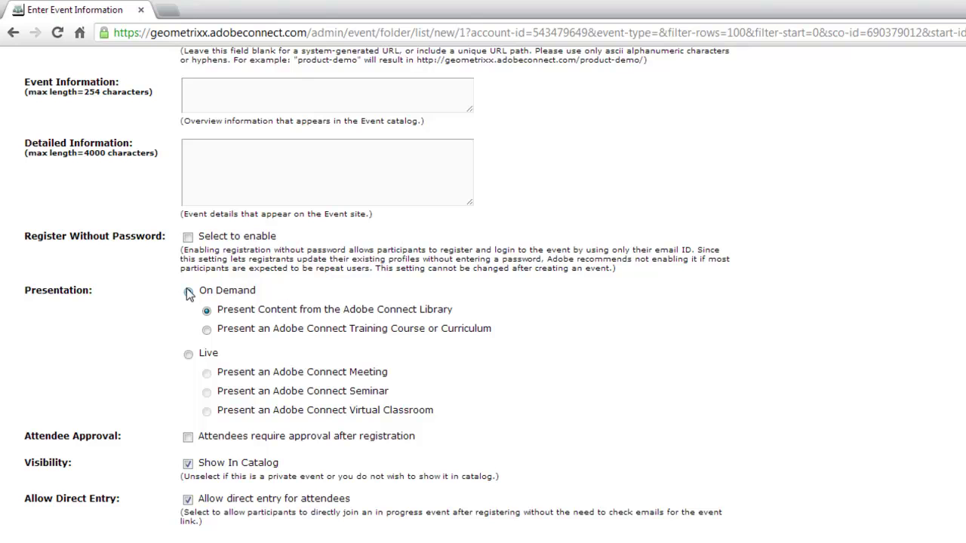
{"action": "left_click", "coordinate": [206, 331]}
{"action": "left_click", "coordinate": [188, 354]}
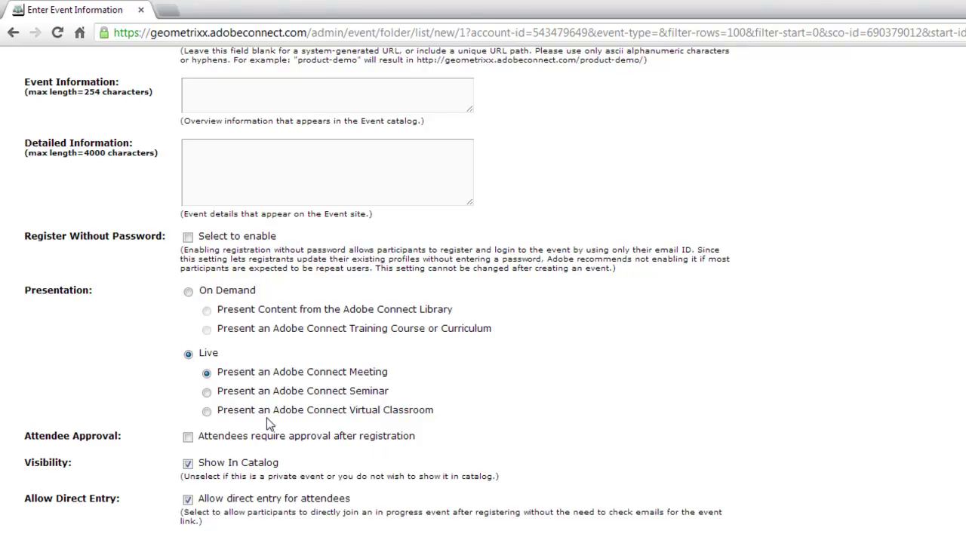
{"action": "left_click_drag", "start_coordinate": [197, 436], "coordinate": [304, 446]}
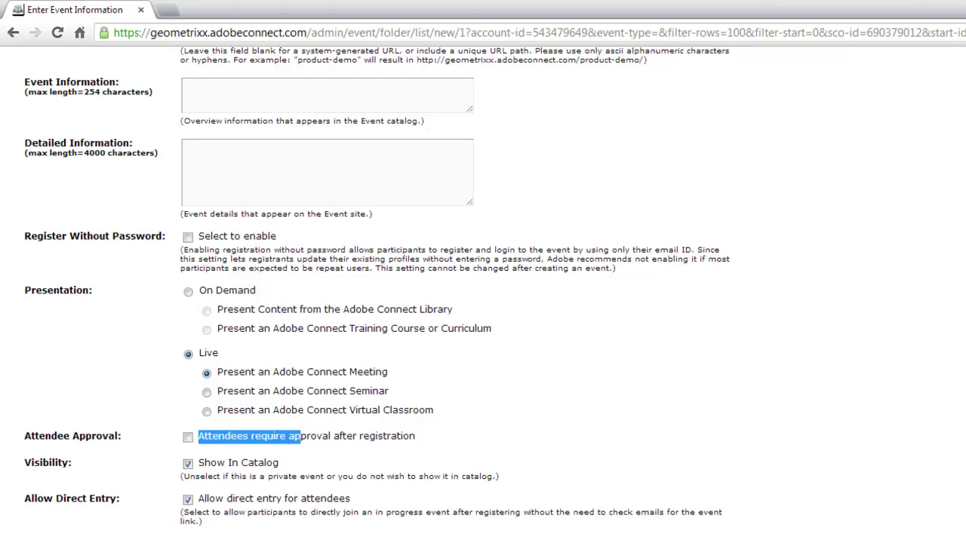
{"action": "scroll", "coordinate": [891, 494], "scroll_direction": "down", "scroll_amount": 3}
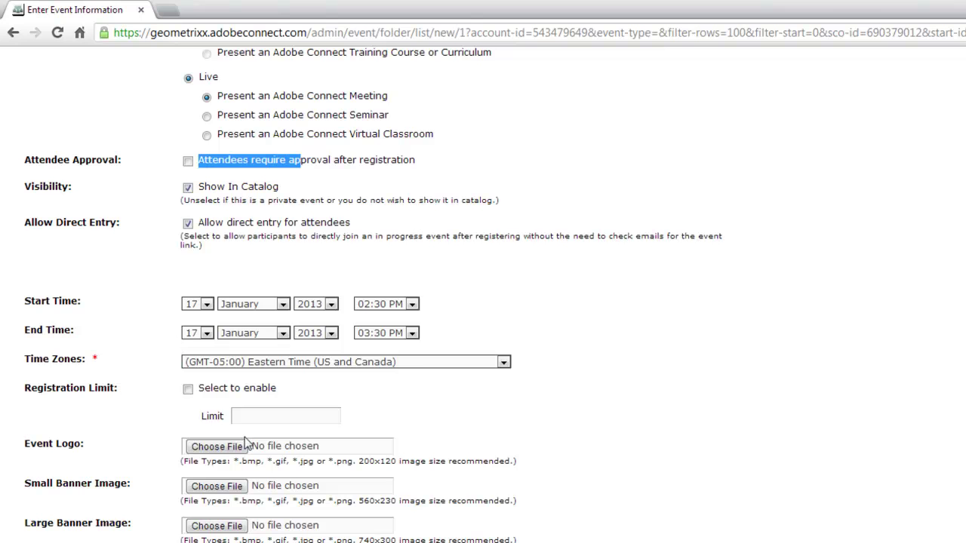
{"action": "scroll", "coordinate": [669, 313], "scroll_direction": "down", "scroll_amount": 5}
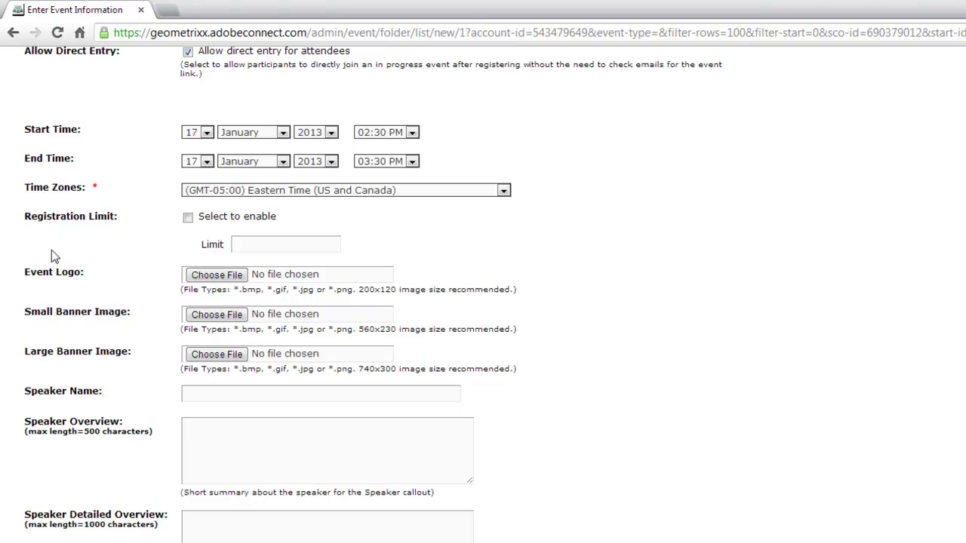
{"action": "left_click_drag", "start_coordinate": [25, 273], "coordinate": [102, 305]}
{"action": "left_click", "coordinate": [106, 309]}
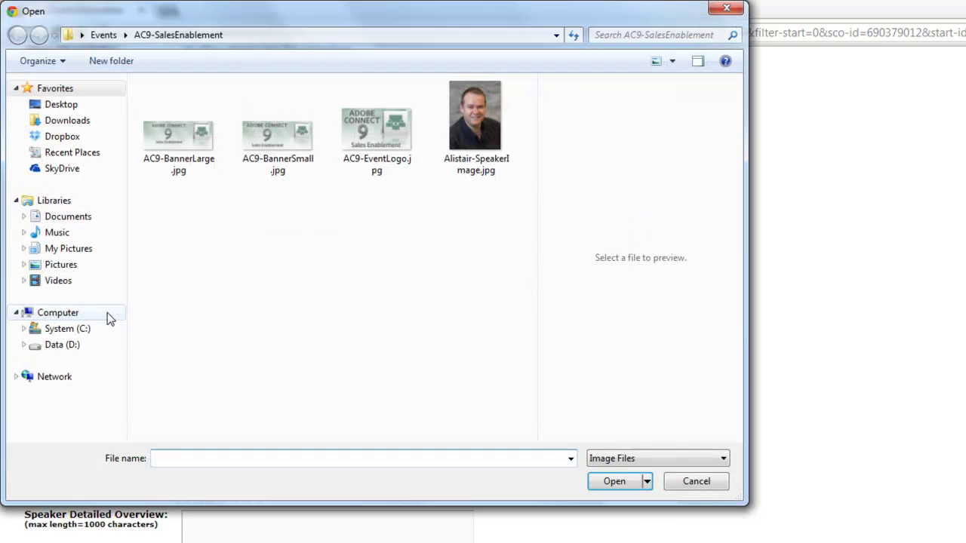
{"action": "left_click", "coordinate": [697, 481]}
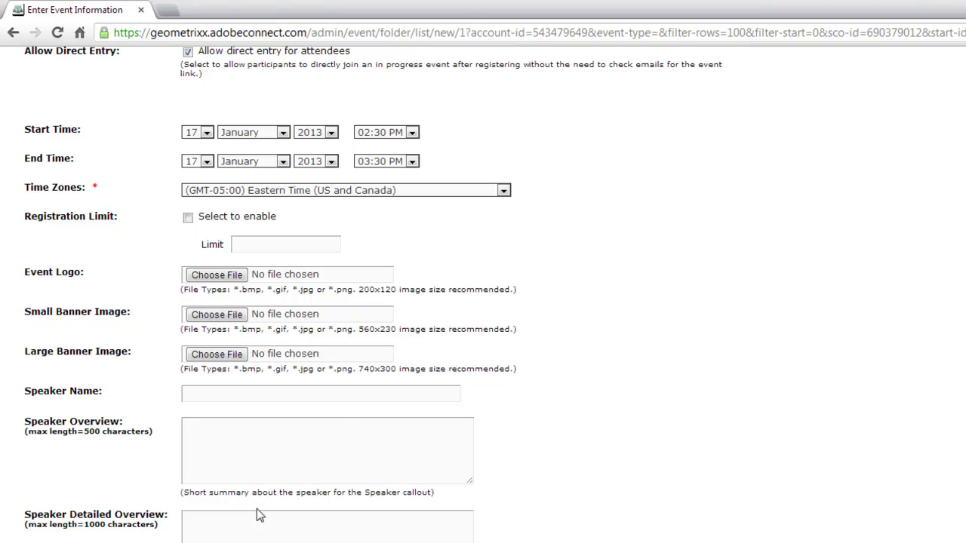
{"action": "scroll", "coordinate": [521, 422], "scroll_direction": "down", "scroll_amount": 2}
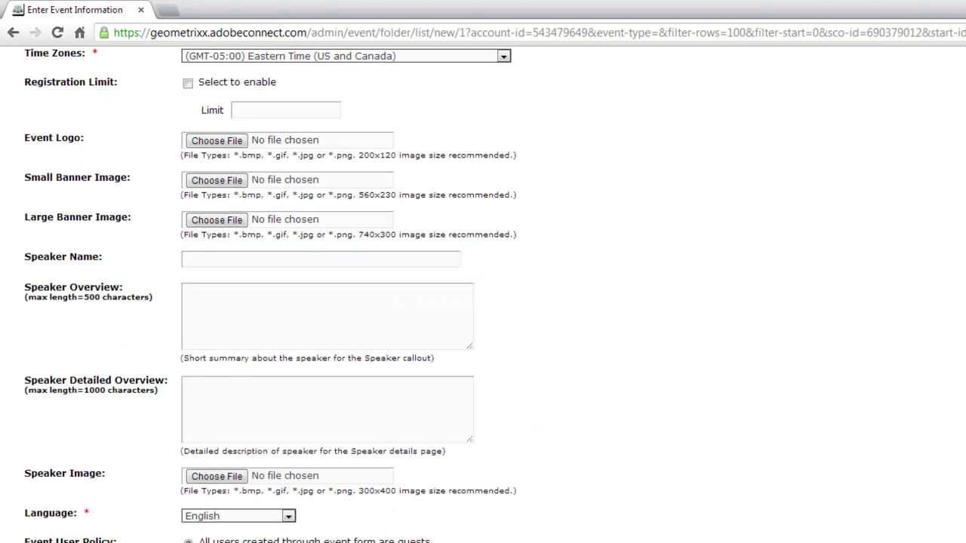
{"action": "scroll", "coordinate": [201, 365], "scroll_direction": "down", "scroll_amount": 3}
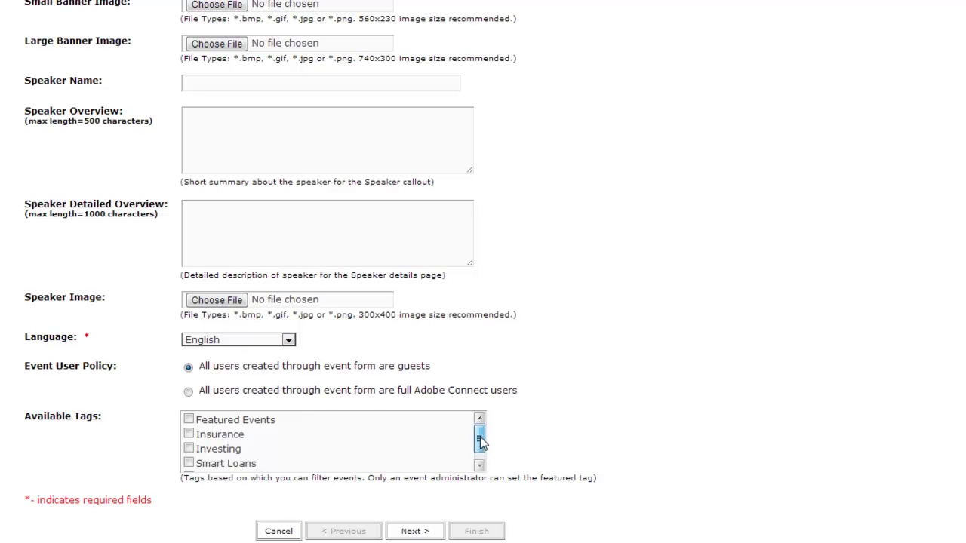
{"action": "left_click_drag", "start_coordinate": [481, 446], "coordinate": [482, 455]}
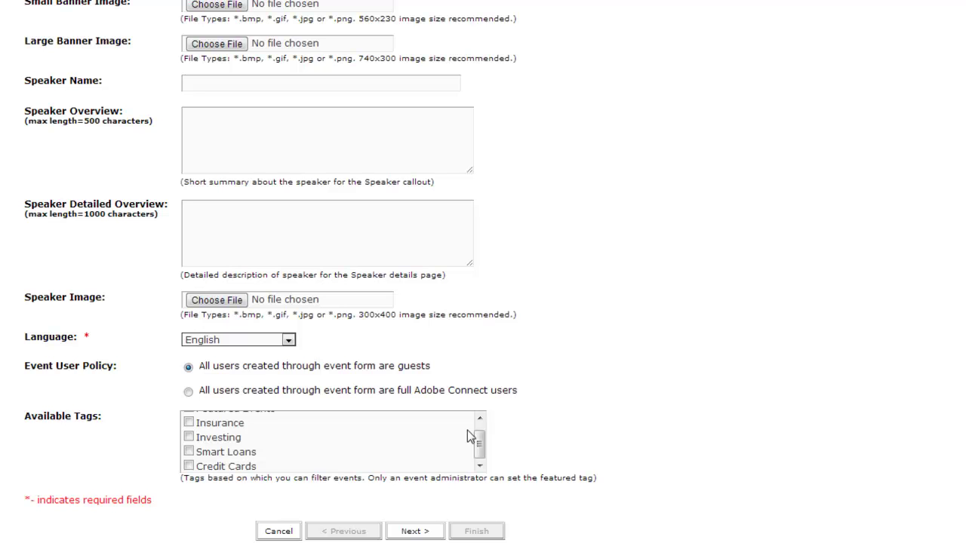
{"action": "left_click_drag", "start_coordinate": [478, 448], "coordinate": [480, 437]}
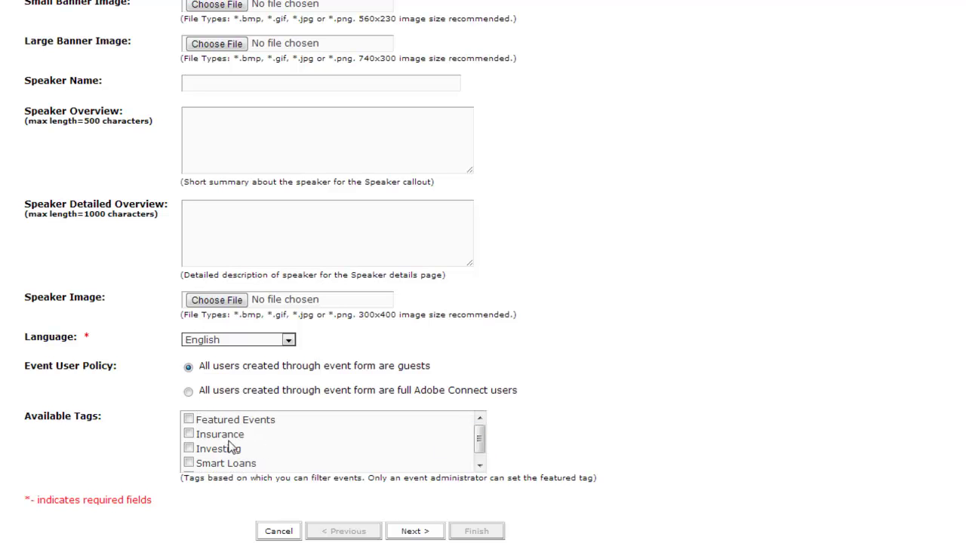
{"action": "left_click", "coordinate": [189, 434]}
{"action": "left_click", "coordinate": [276, 441]}
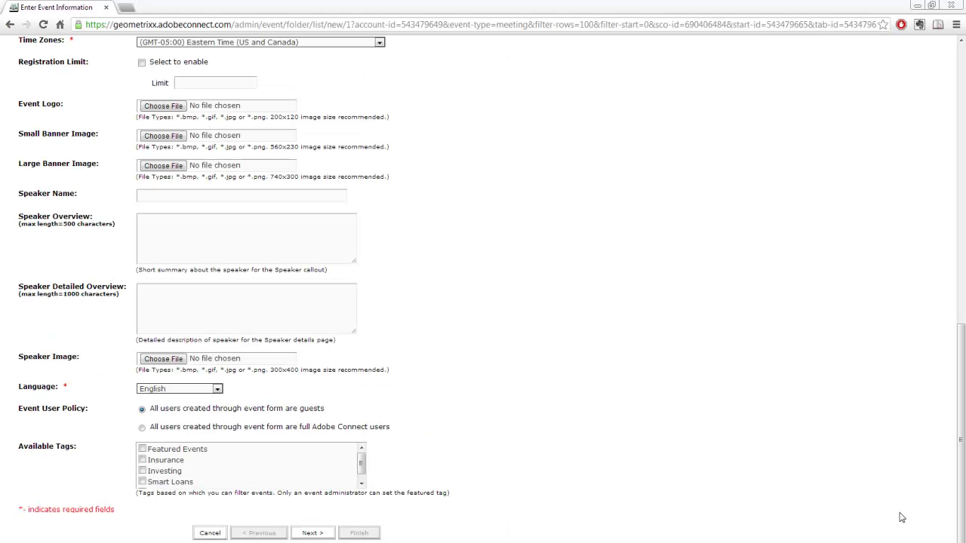
Step: Select Geometrixx Finance Meeting Room as the event's content and continue to the registration questions
{"action": "left_click", "coordinate": [323, 533]}
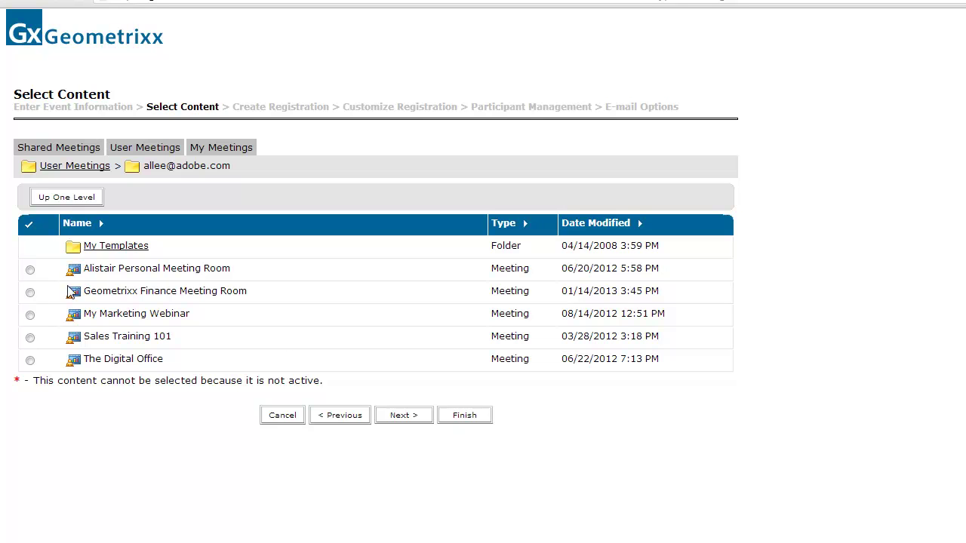
{"action": "left_click", "coordinate": [30, 293]}
{"action": "left_click", "coordinate": [404, 416]}
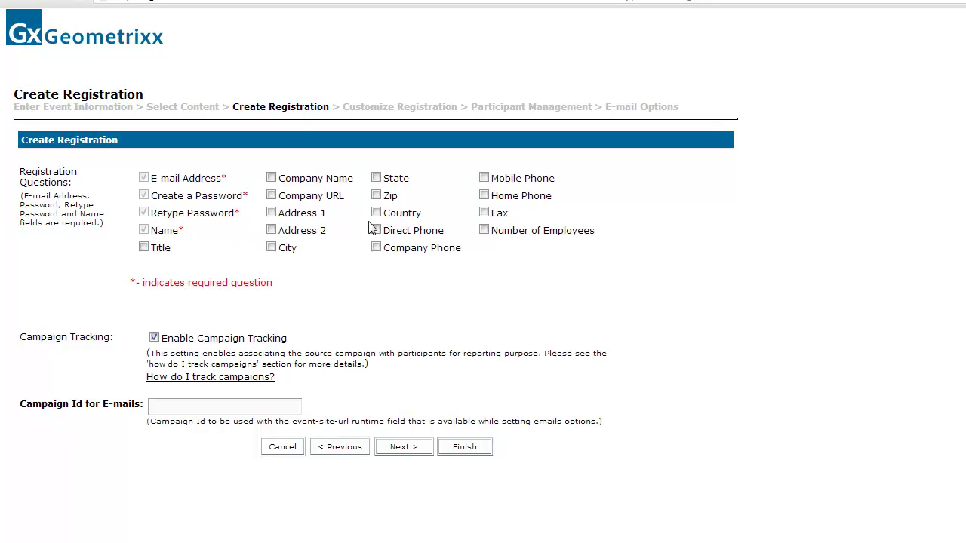
Step: Add Company Name as a registration question and set the e-mail campaign ID to 'email'
{"action": "left_click", "coordinate": [275, 180]}
{"action": "left_click_drag", "start_coordinate": [343, 106], "coordinate": [460, 110]}
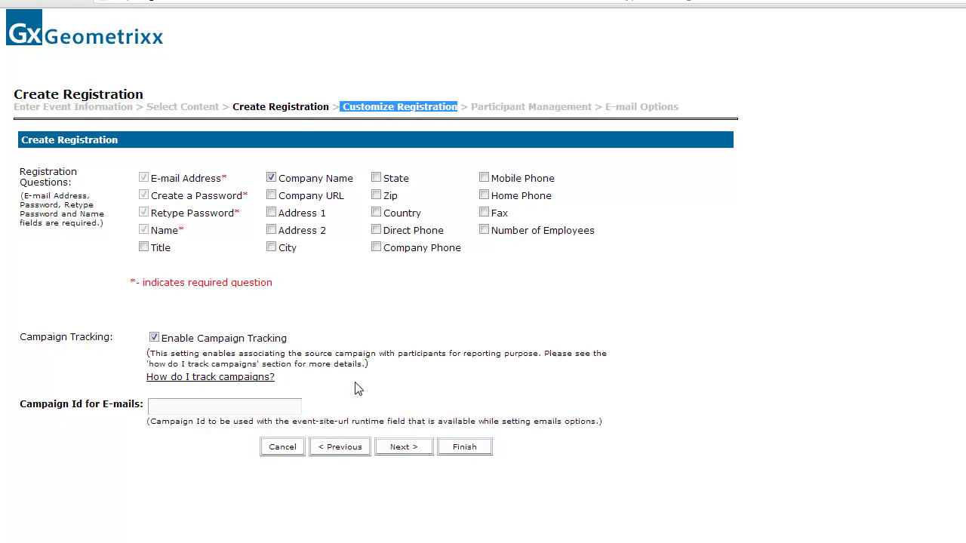
{"action": "left_click_drag", "start_coordinate": [21, 336], "coordinate": [103, 343]}
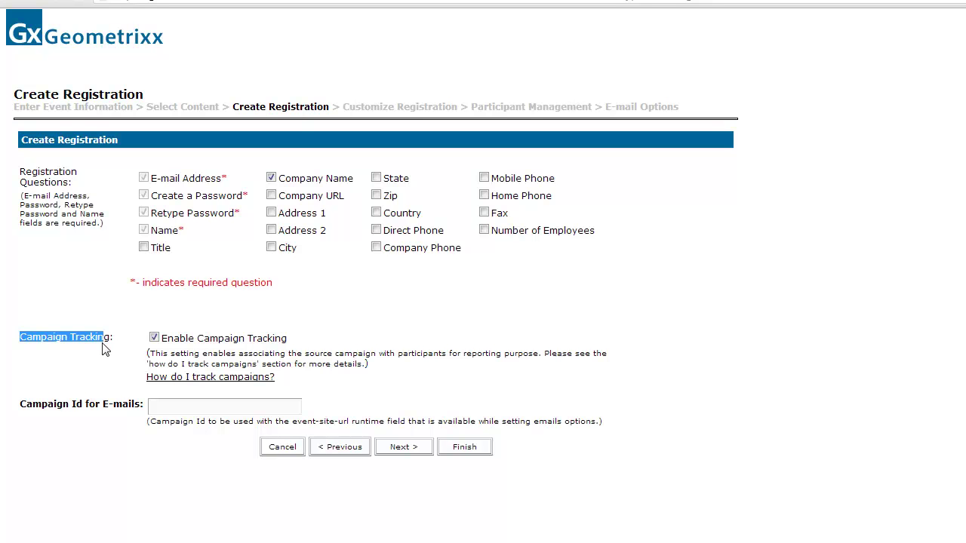
{"action": "left_click", "coordinate": [218, 406]}
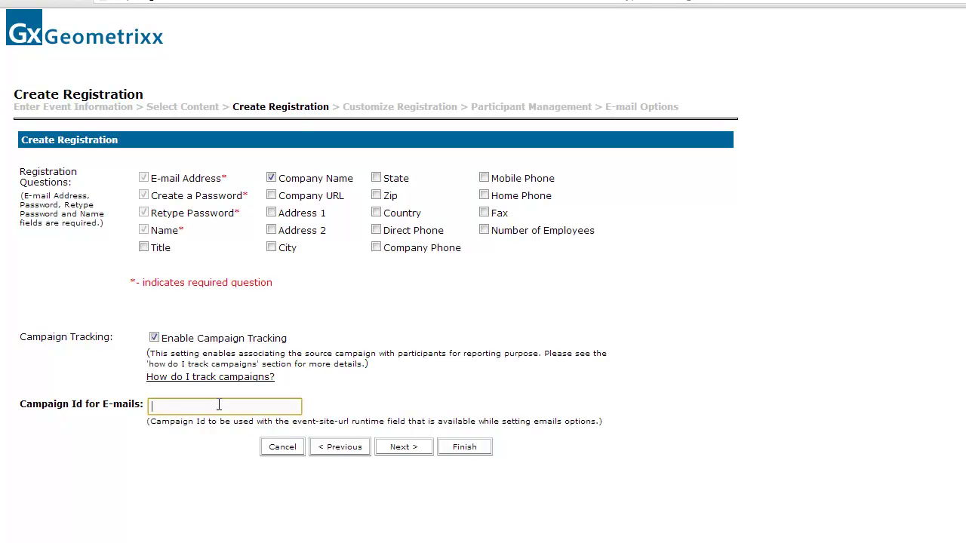
{"action": "type", "text": "email"}
{"action": "left_click", "coordinate": [413, 450]}
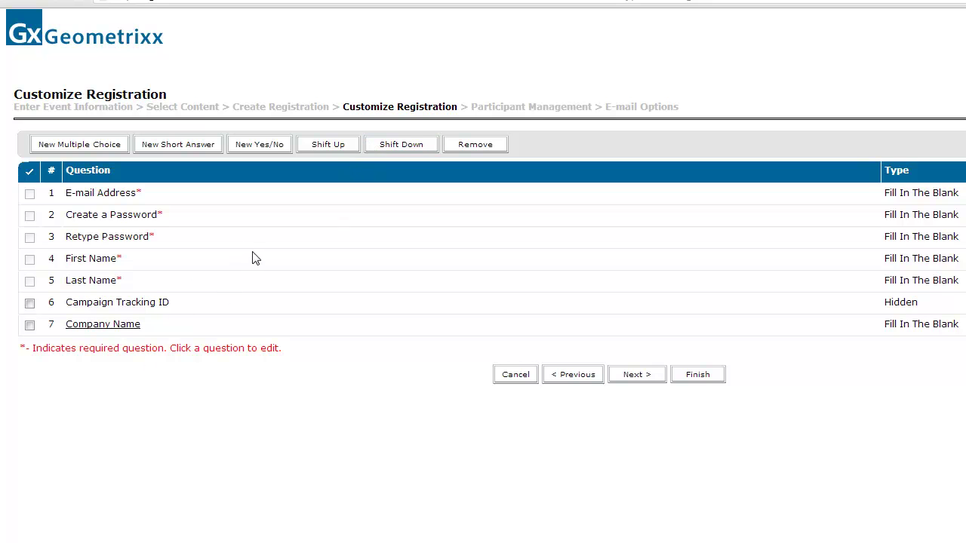
Step: Accept the Customize Registration question list and continue to Participant Management
{"action": "left_click", "coordinate": [632, 383]}
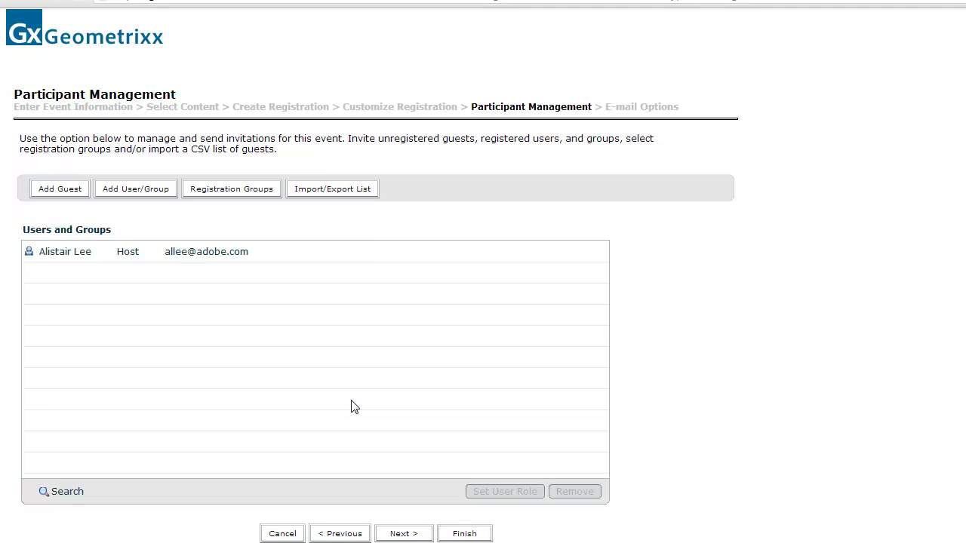
Step: Leave participants as just the host and continue to the E-mail Options step
{"action": "left_click", "coordinate": [410, 537]}
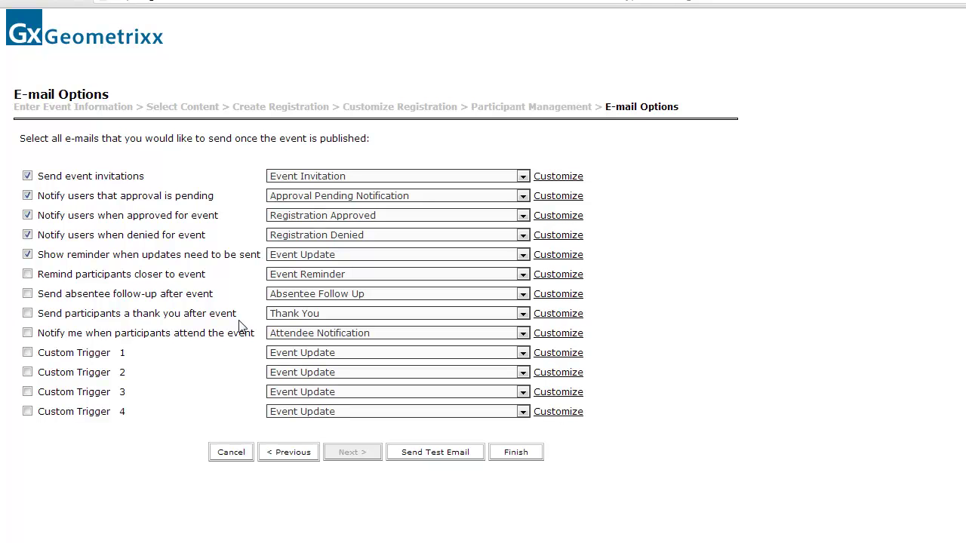
Step: Keep the default notification e-mails and finish the event wizard
{"action": "left_click", "coordinate": [528, 457]}
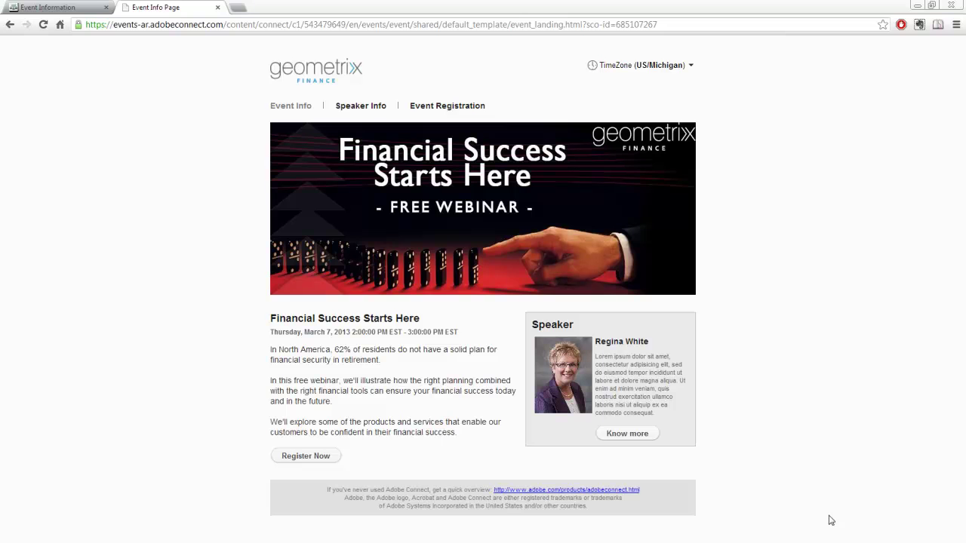
Step: Preview the Speaker Info and Event Registration pages, then return to the Event Information tab
{"action": "left_click", "coordinate": [351, 106]}
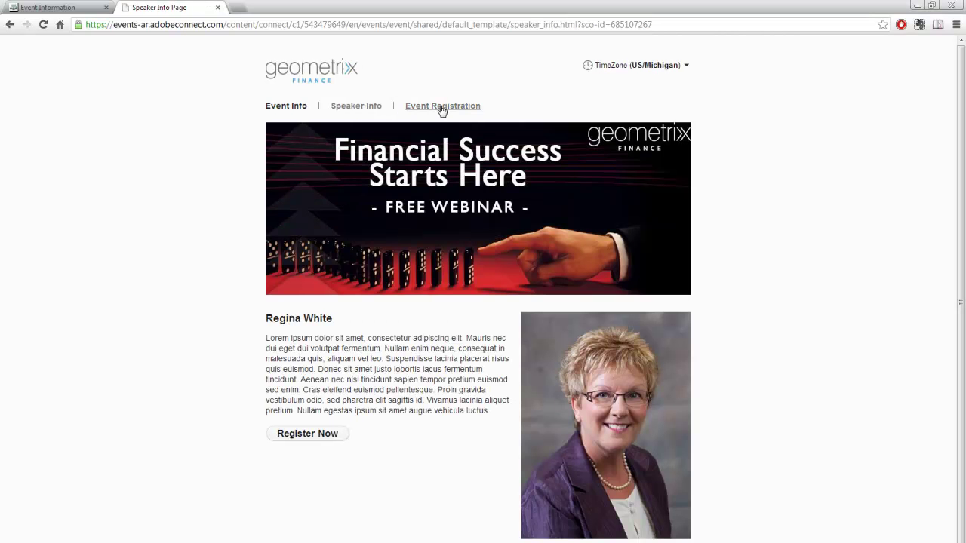
{"action": "left_click", "coordinate": [441, 106]}
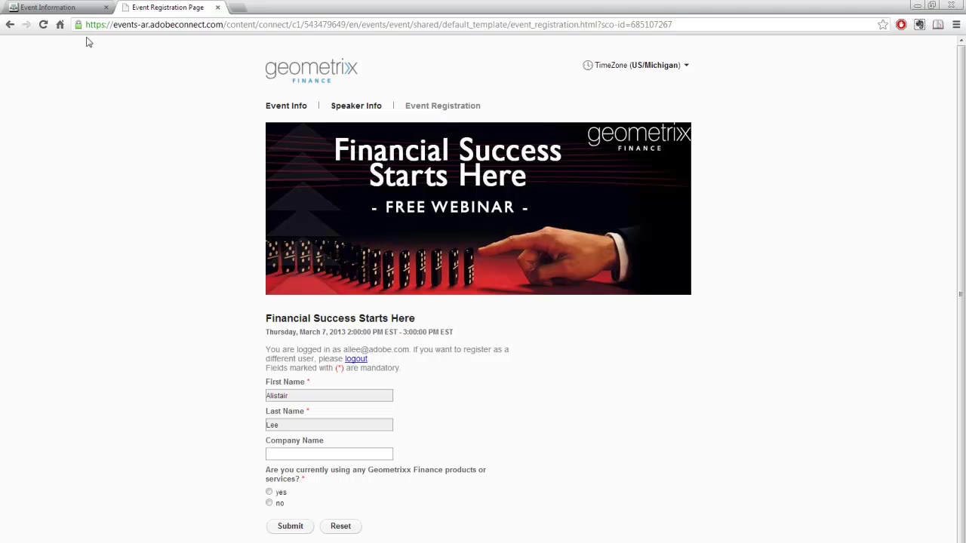
{"action": "left_click", "coordinate": [60, 8]}
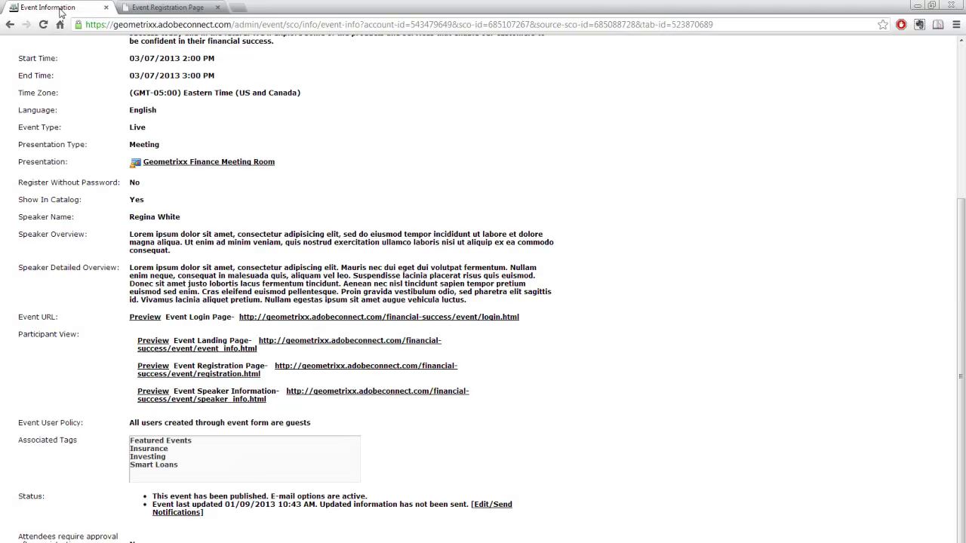
Step: From the Event Templates list, open the demo registration template's Event Info Page for editing
{"action": "scroll", "coordinate": [384, 151], "scroll_direction": "up", "scroll_amount": 3}
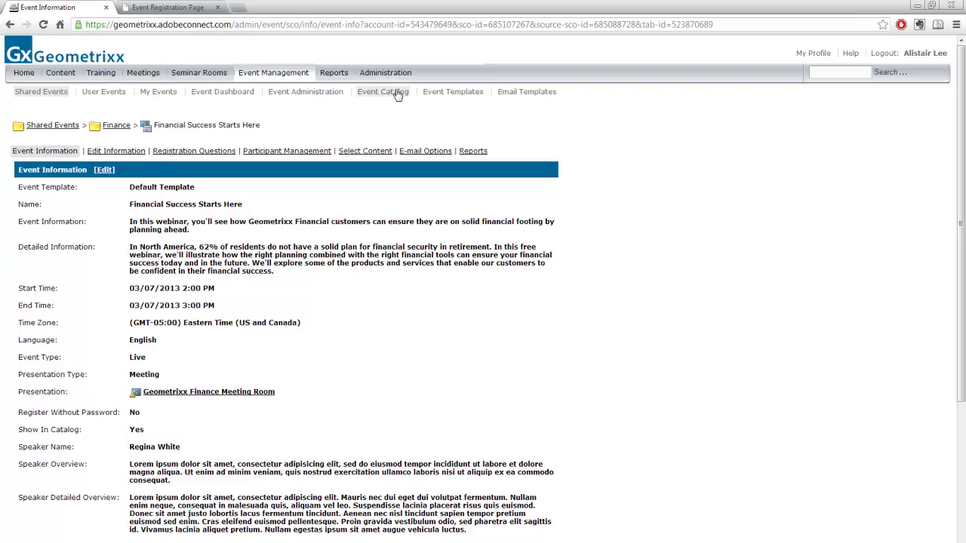
{"action": "left_click", "coordinate": [436, 98]}
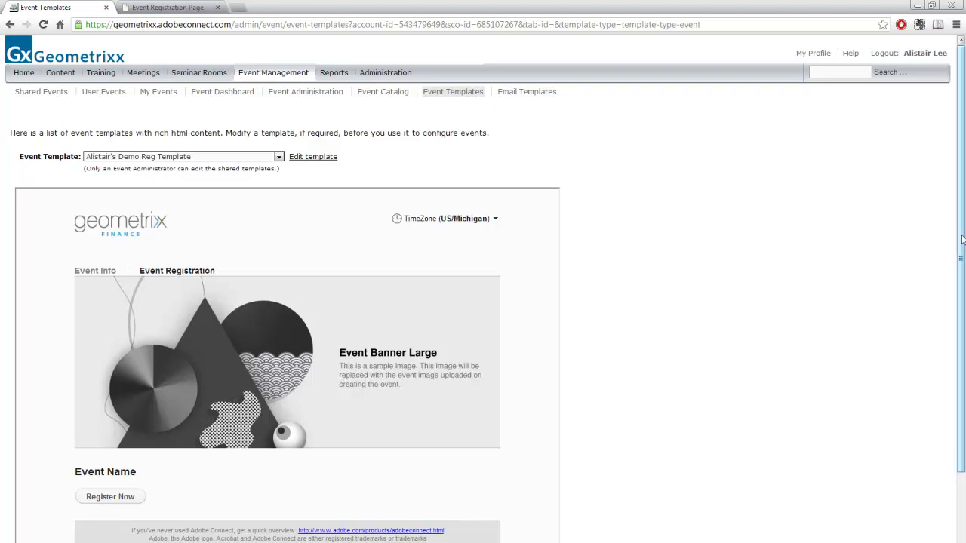
{"action": "left_click_drag", "start_coordinate": [963, 240], "coordinate": [963, 288]}
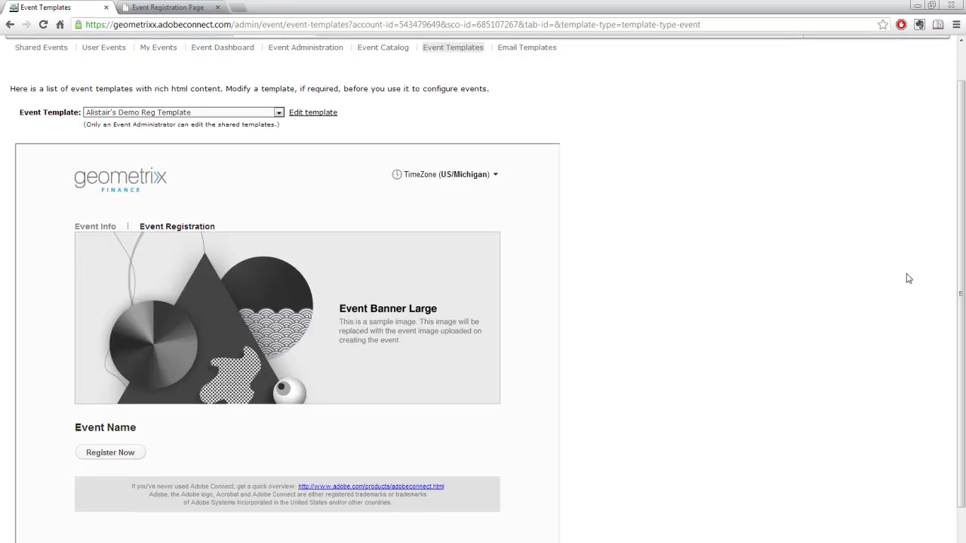
{"action": "left_click", "coordinate": [308, 113]}
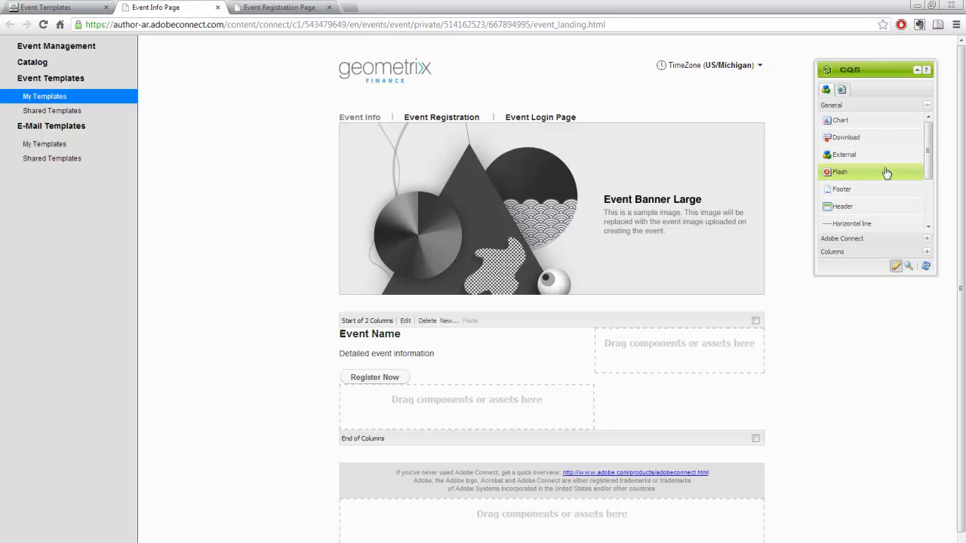
Step: Place an Image component from the sidekick's General list above the two-column Event Name section
{"action": "mouse_move", "coordinate": [928, 145]}
{"action": "left_mouse_down"}
{"action": "mouse_move", "coordinate": [935, 203]}
{"action": "mouse_move", "coordinate": [935, 150]}
{"action": "left_mouse_up"}
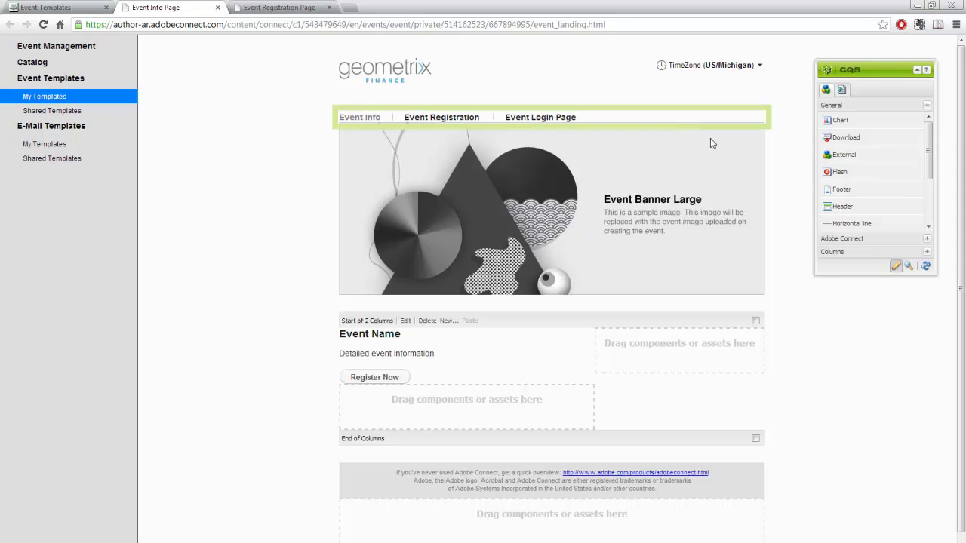
{"action": "left_click_drag", "start_coordinate": [929, 151], "coordinate": [932, 193]}
{"action": "left_click_drag", "start_coordinate": [843, 174], "coordinate": [518, 327]}
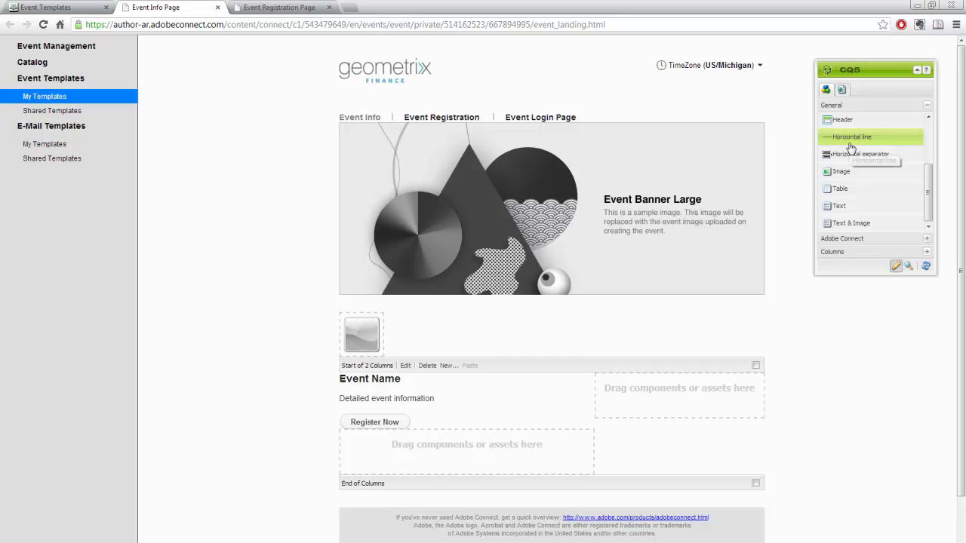
{"action": "mouse_move", "coordinate": [928, 191]}
{"action": "left_mouse_down"}
{"action": "mouse_move", "coordinate": [927, 140]}
{"action": "mouse_move", "coordinate": [927, 191]}
{"action": "left_mouse_up"}
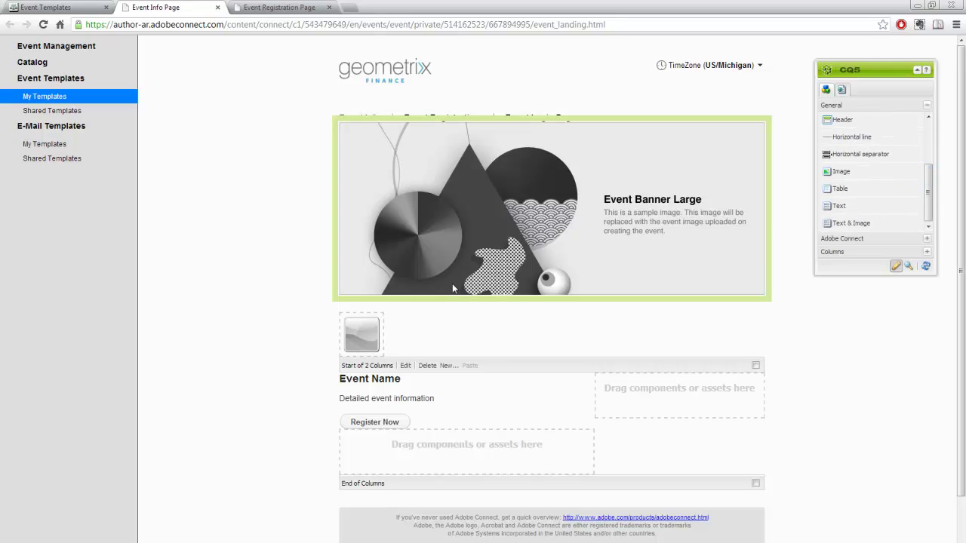
{"action": "double_click", "coordinate": [376, 332]}
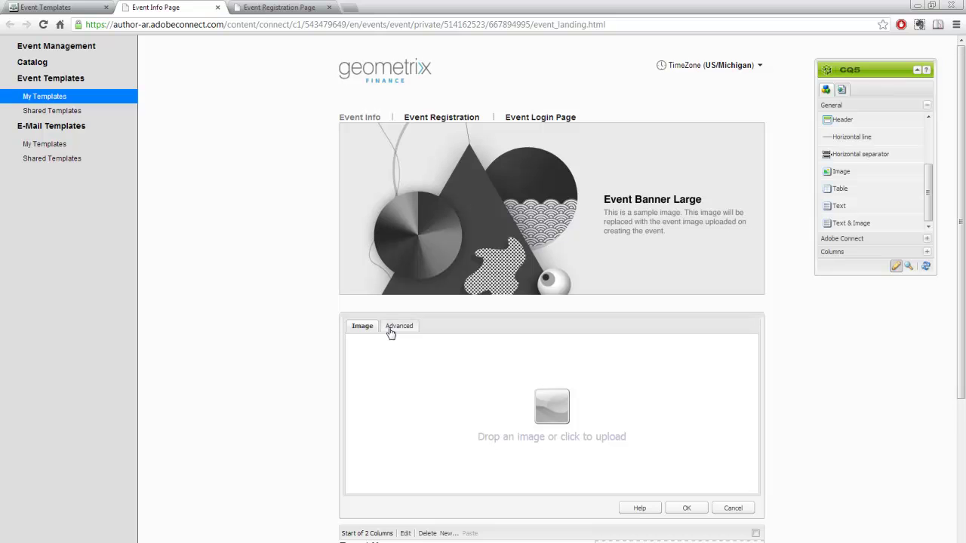
{"action": "left_click", "coordinate": [400, 329]}
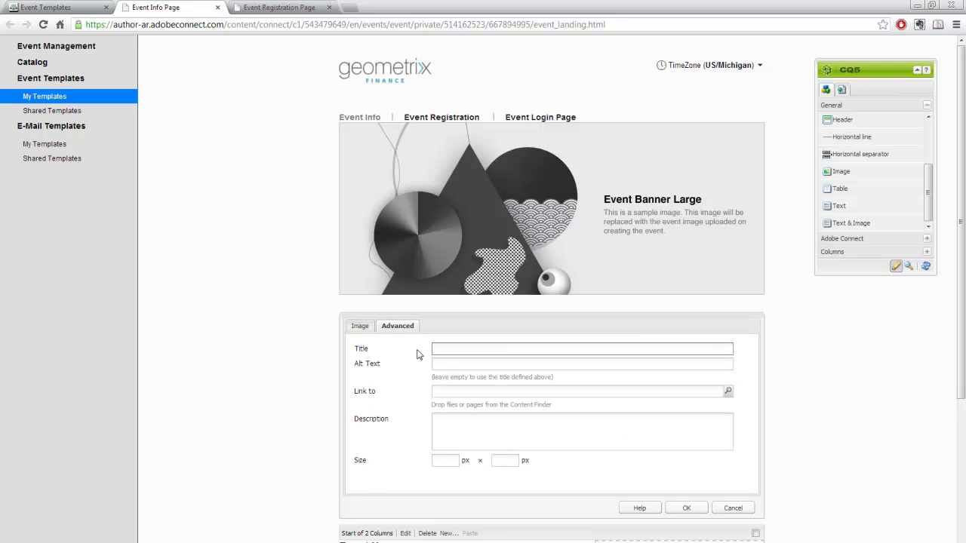
{"action": "left_click", "coordinate": [751, 510]}
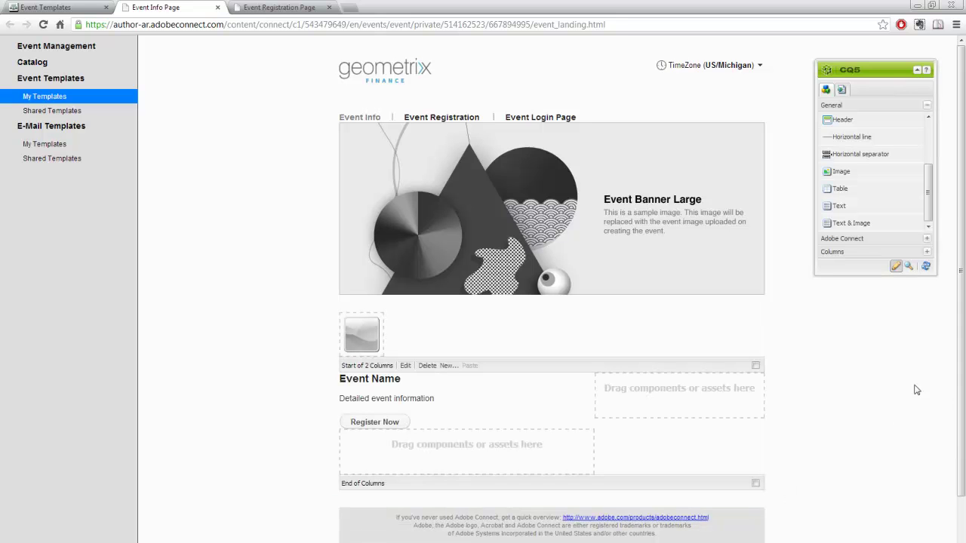
{"action": "left_click", "coordinate": [391, 317]}
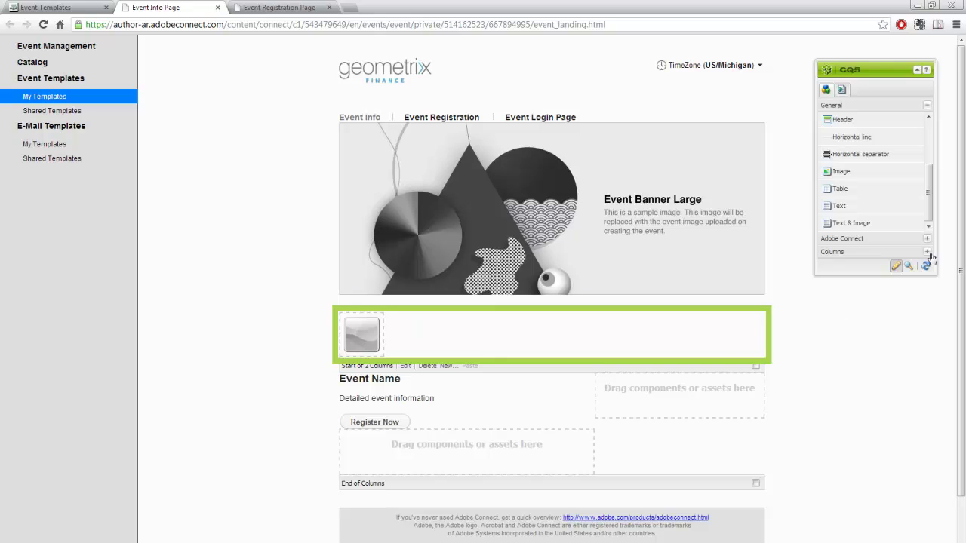
Step: Browse the sidekick's Adobe Connect components, then bring up the Page tab's template actions
{"action": "left_click", "coordinate": [927, 107]}
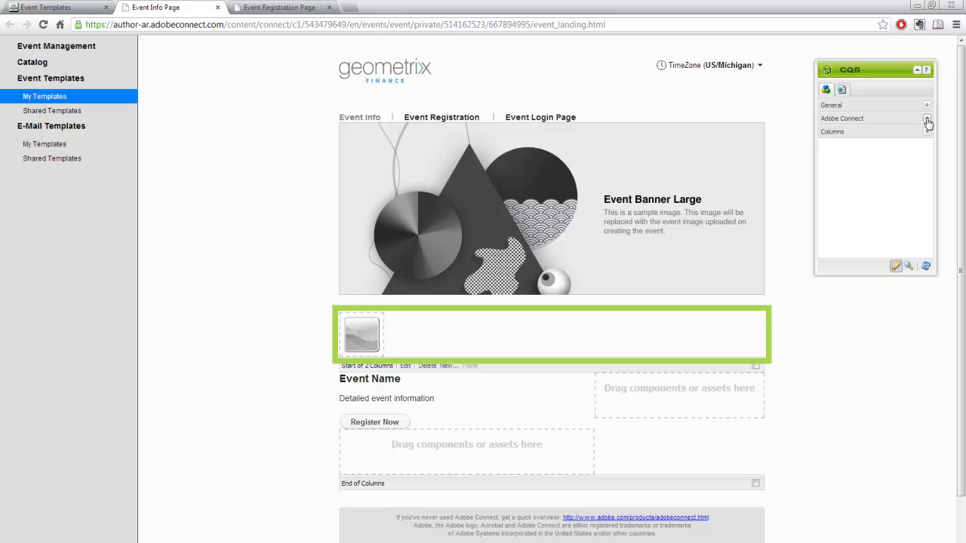
{"action": "left_click", "coordinate": [927, 119]}
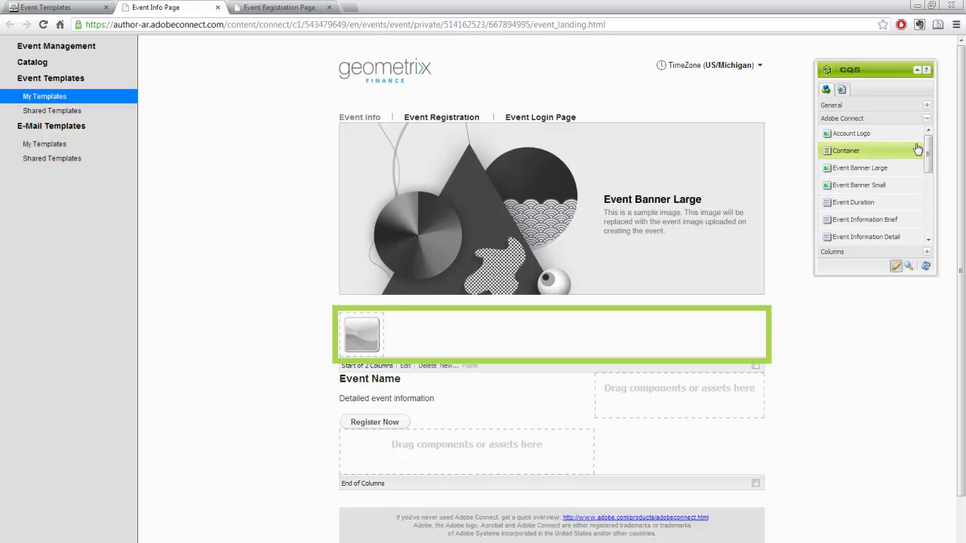
{"action": "scroll", "coordinate": [923, 156], "scroll_direction": "down", "scroll_amount": 1}
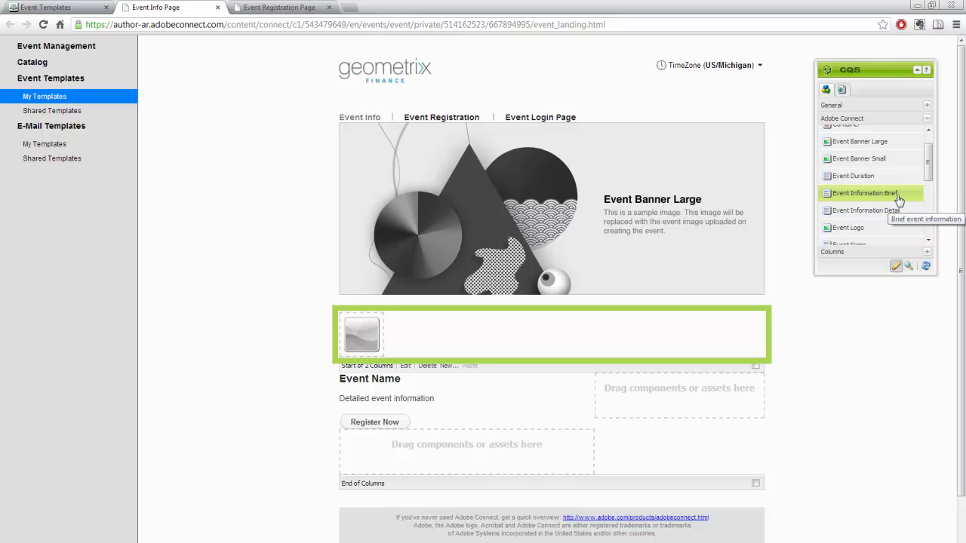
{"action": "left_click_drag", "start_coordinate": [928, 167], "coordinate": [933, 222]}
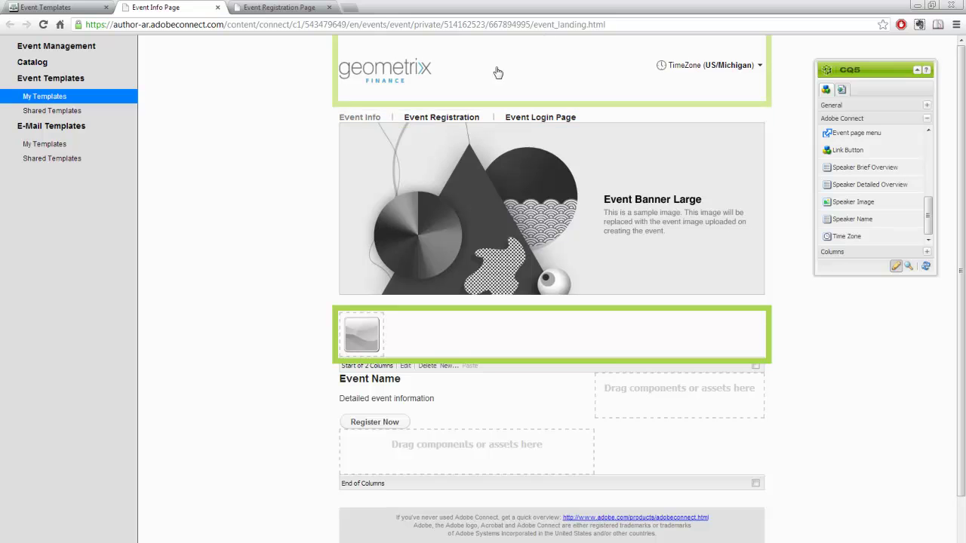
{"action": "left_click", "coordinate": [843, 90]}
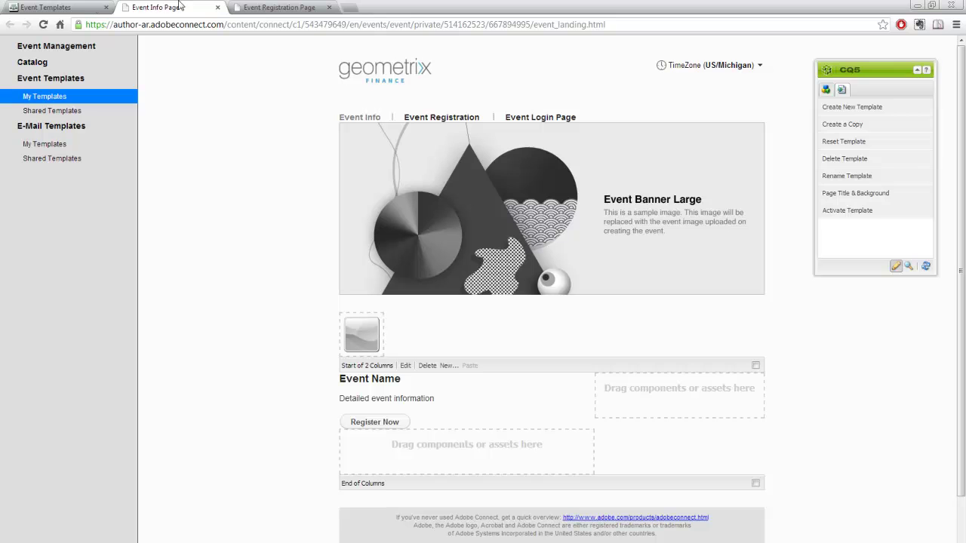
Step: Begin copying the shared Attendee Notification e-mail template, cancel, and return to Event Templates
{"action": "left_click", "coordinate": [54, 160]}
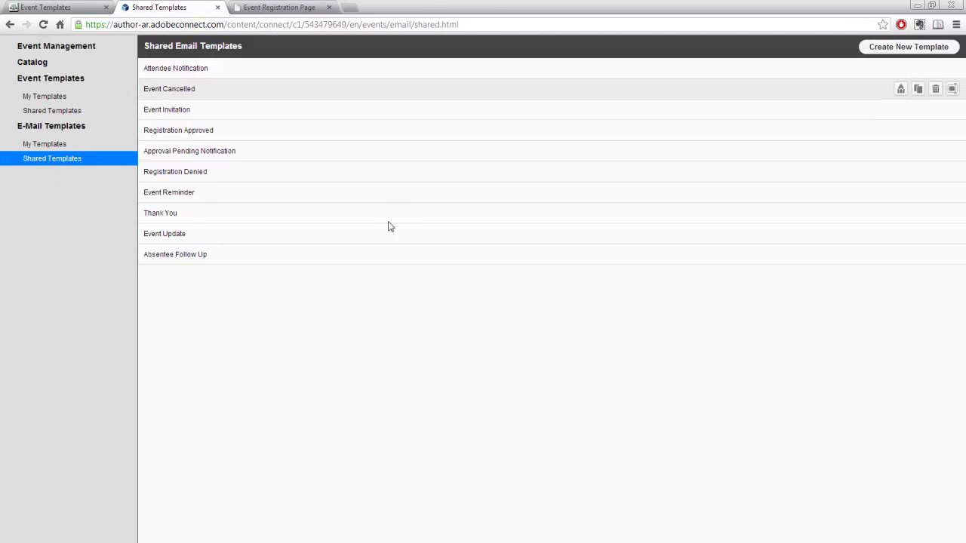
{"action": "mouse_move", "coordinate": [248, 71]}
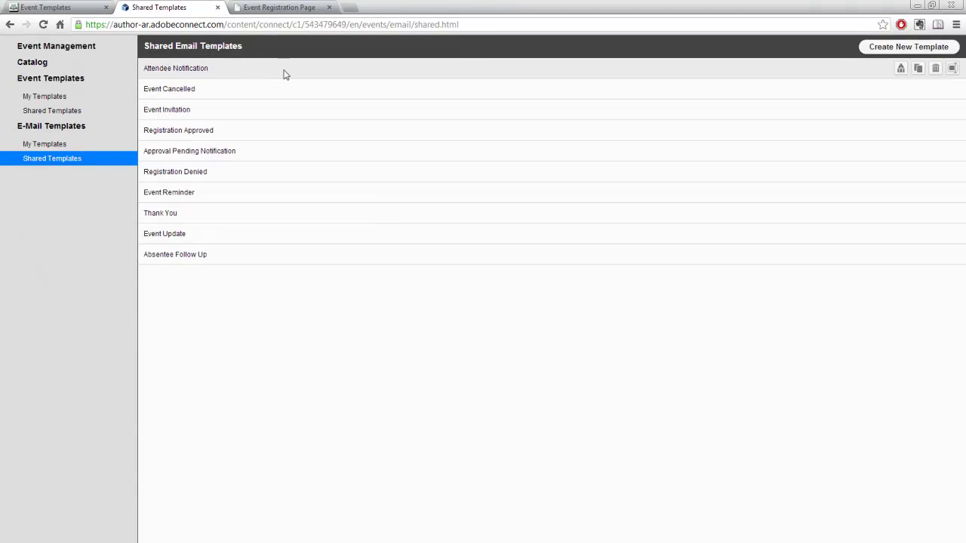
{"action": "left_click", "coordinate": [923, 74]}
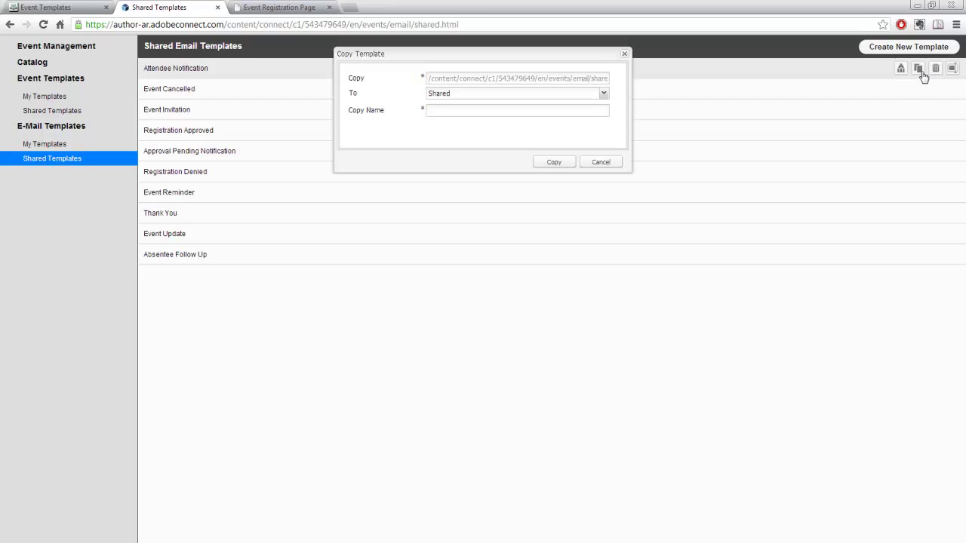
{"action": "left_click", "coordinate": [618, 164]}
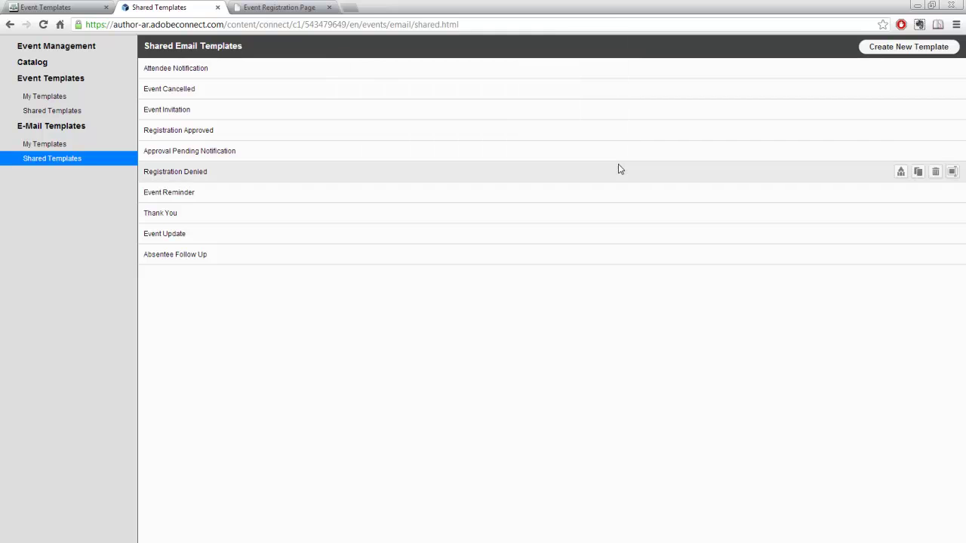
{"action": "left_click", "coordinate": [53, 11]}
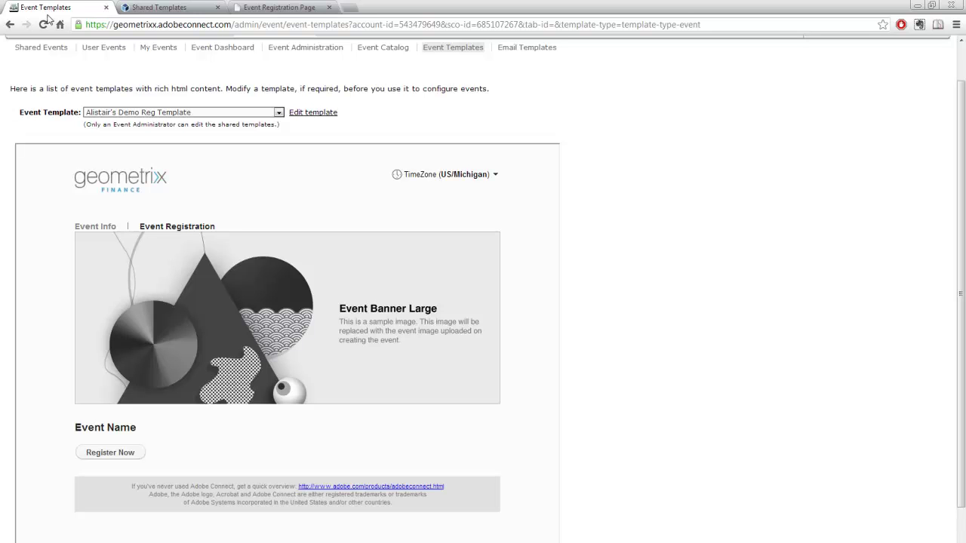
Step: Reload the Event Templates page and switch to the Shared Events list
{"action": "left_click", "coordinate": [44, 23]}
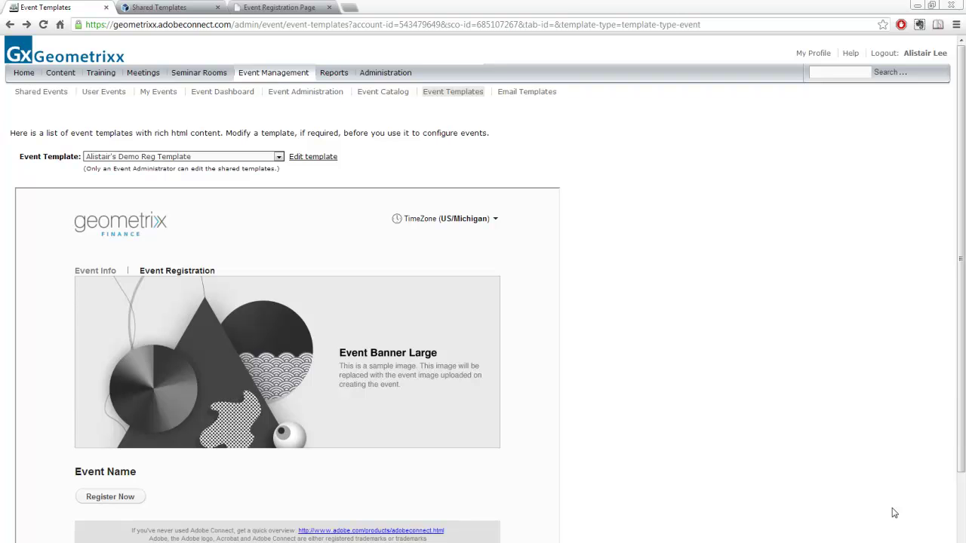
{"action": "left_click", "coordinate": [33, 95]}
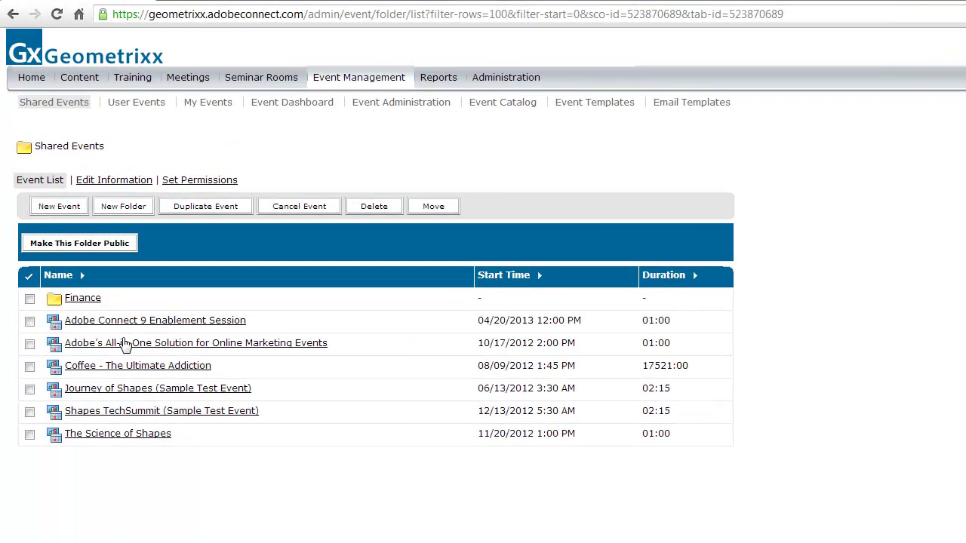
Step: Open the Reports of Journey of Shapes (Sample Test Event) down to its Conversion Funnel
{"action": "left_click", "coordinate": [138, 388]}
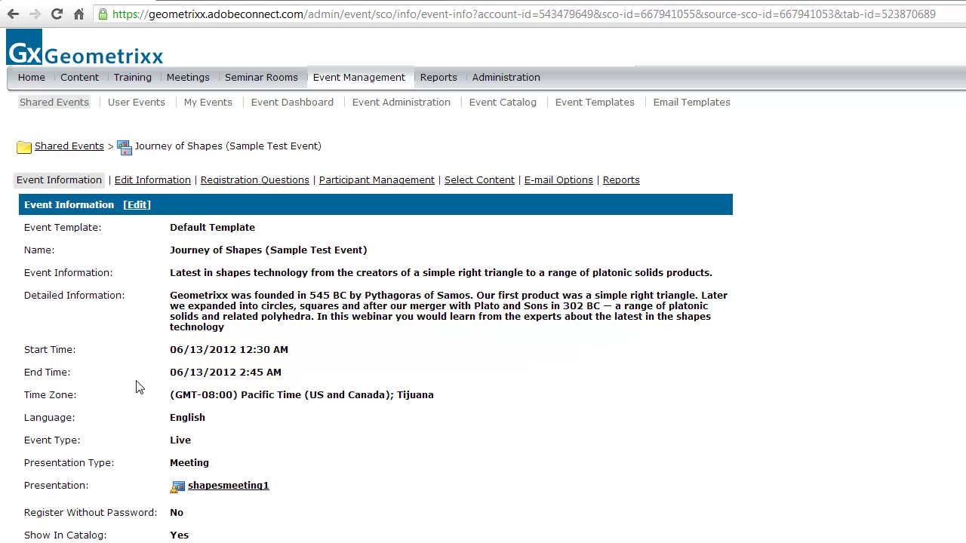
{"action": "left_click", "coordinate": [620, 181]}
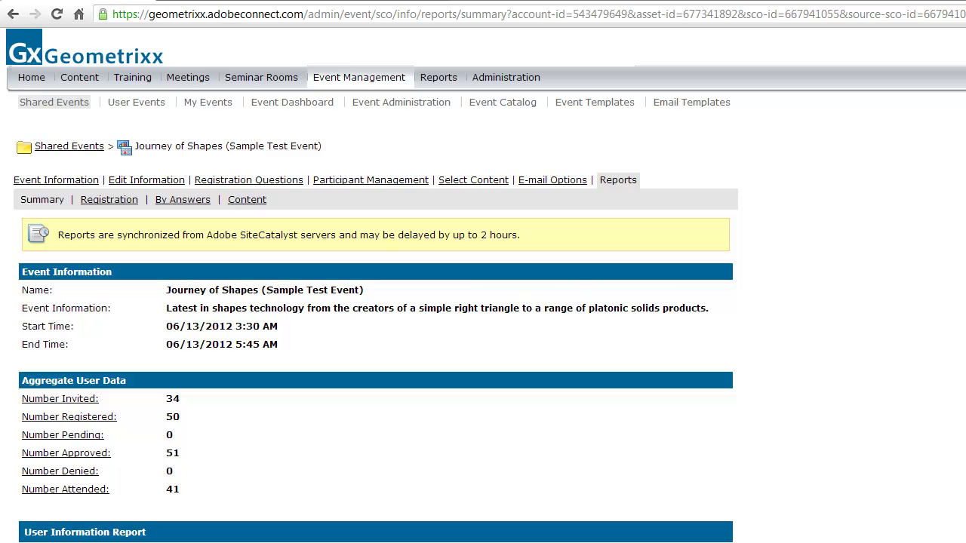
{"action": "scroll", "coordinate": [483, 302], "scroll_direction": "down", "scroll_amount": 5}
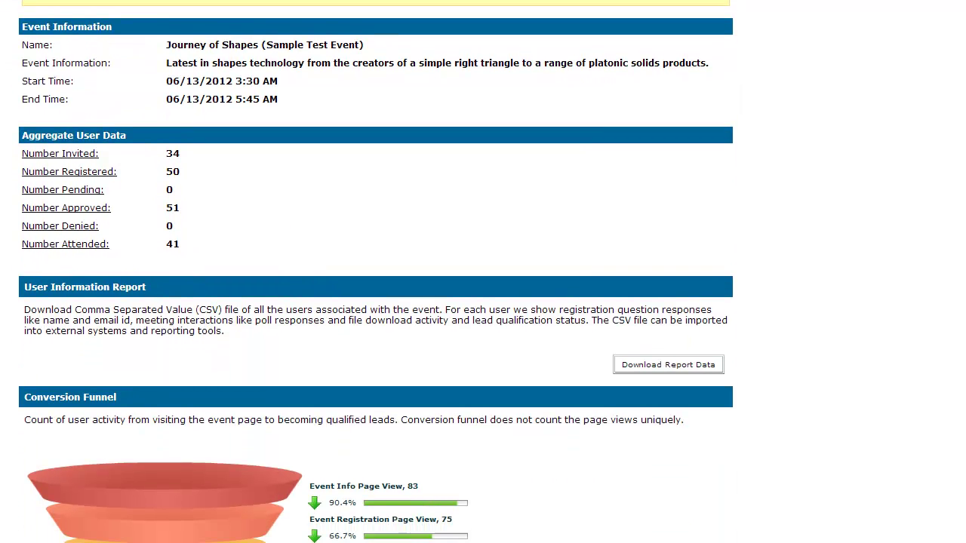